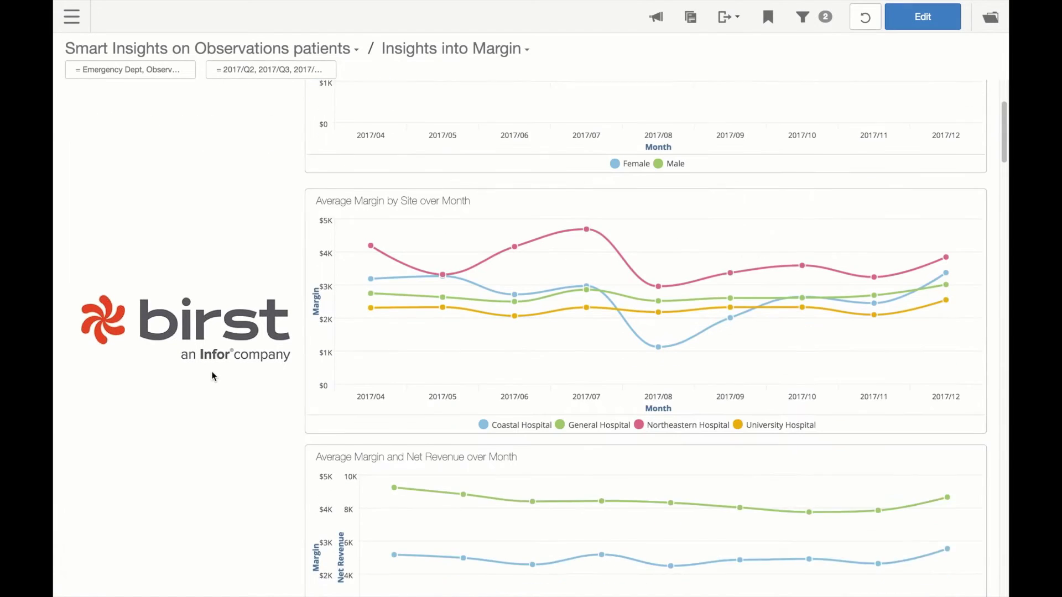
scroll(212, 376, "down", 10)
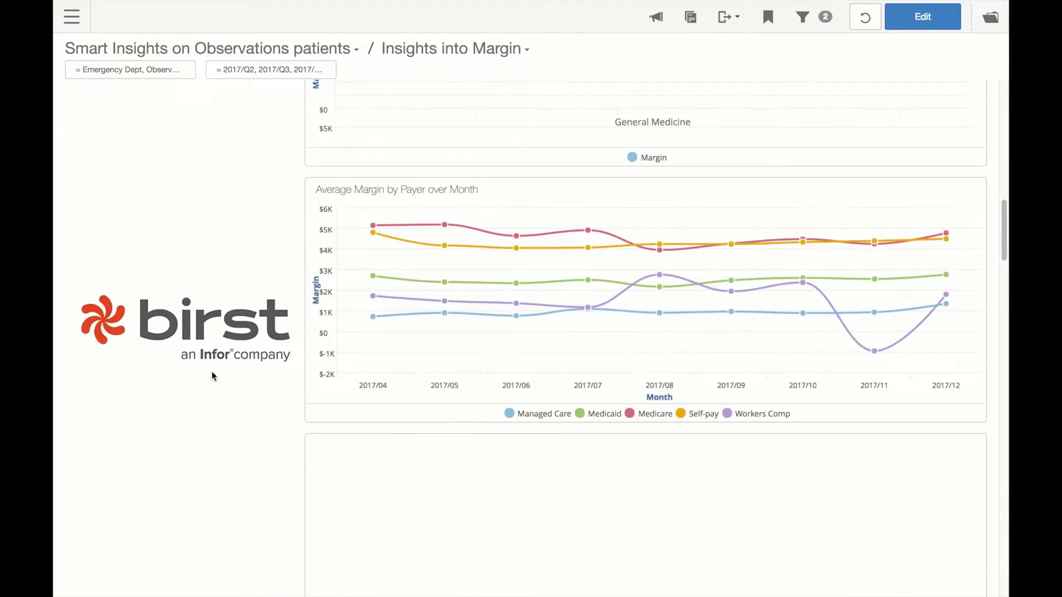
scroll(211, 372, "down", 10)
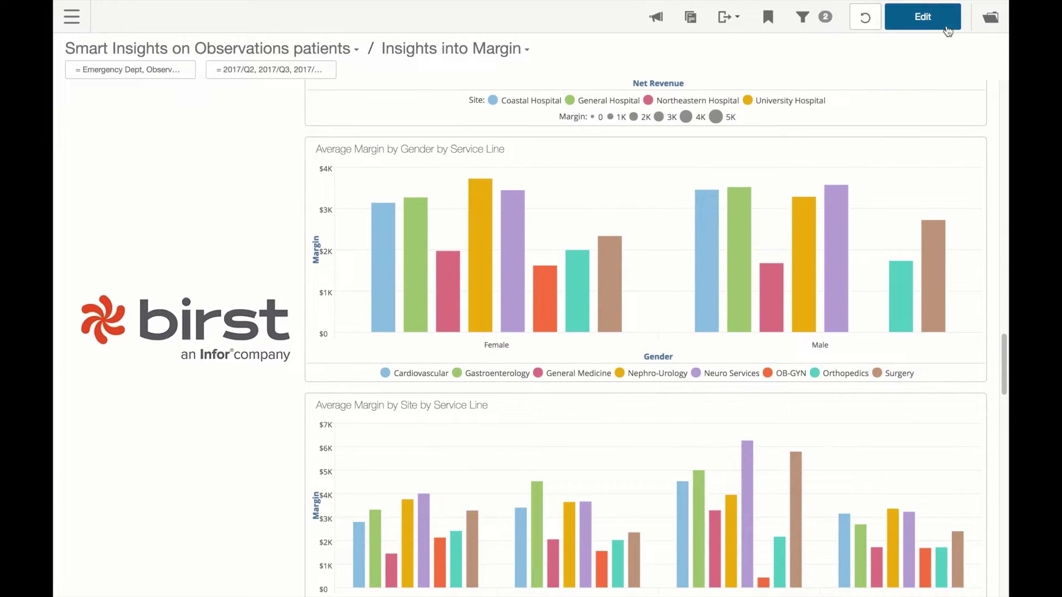
Step: Scroll through the Smart Insights on Observations patients dashboard and switch it into edit mode
left_click(923, 17)
Step: Rebuild the Average Margin by Site by Service Line chart as a tree map
left_click(622, 460)
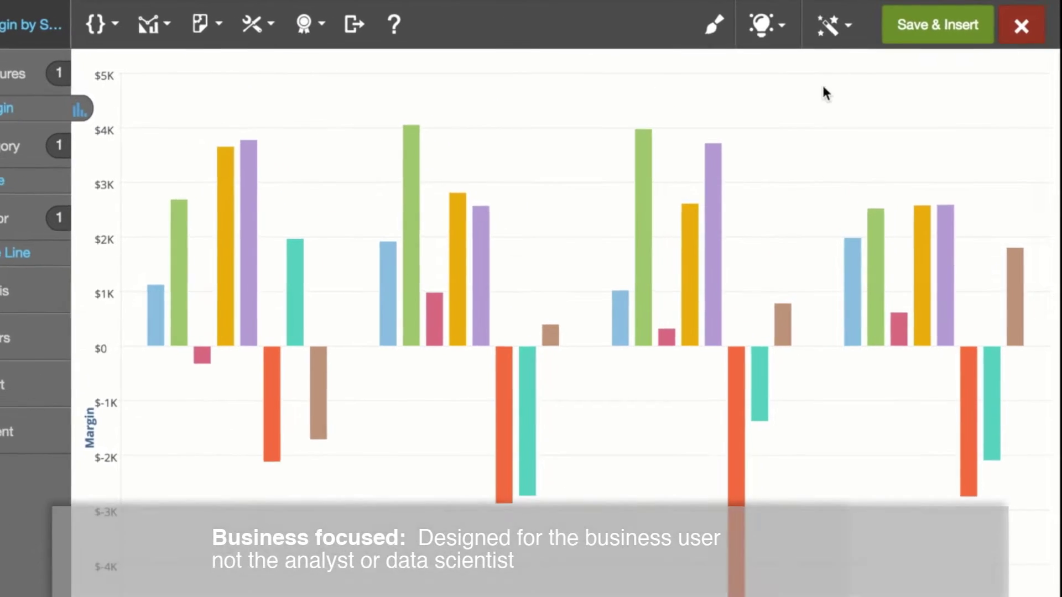
left_click(861, 20)
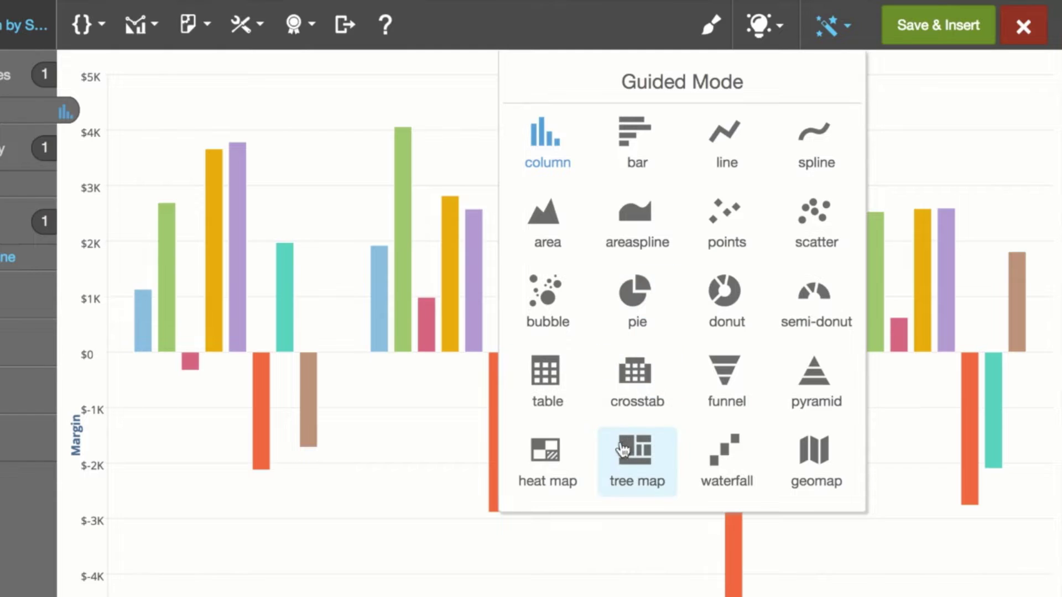
left_click(634, 452)
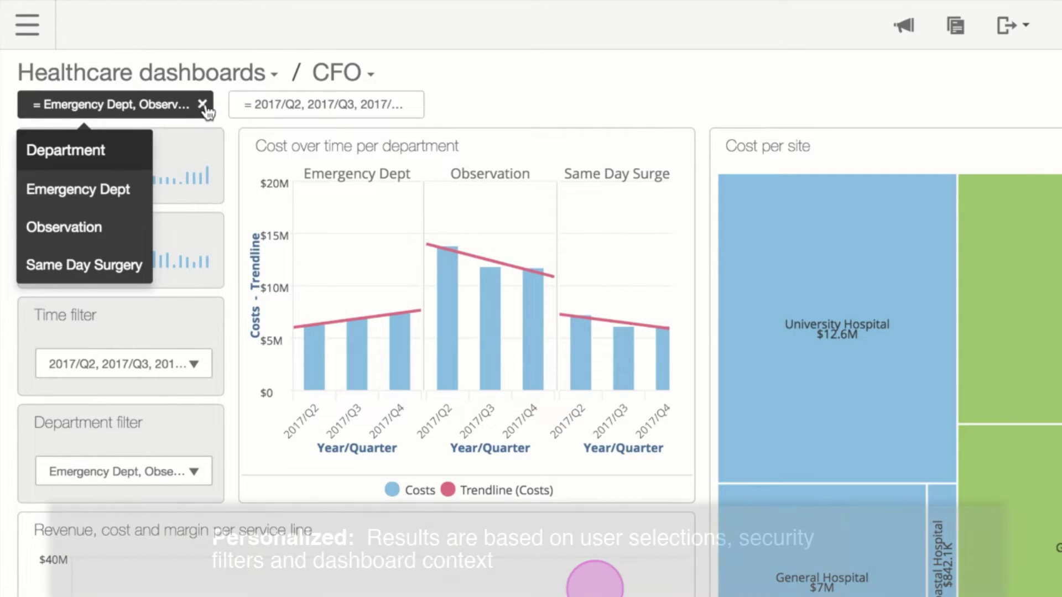
Step: Remove the Emergency Dept, Observation department filter from the CFO dashboard
left_click(202, 105)
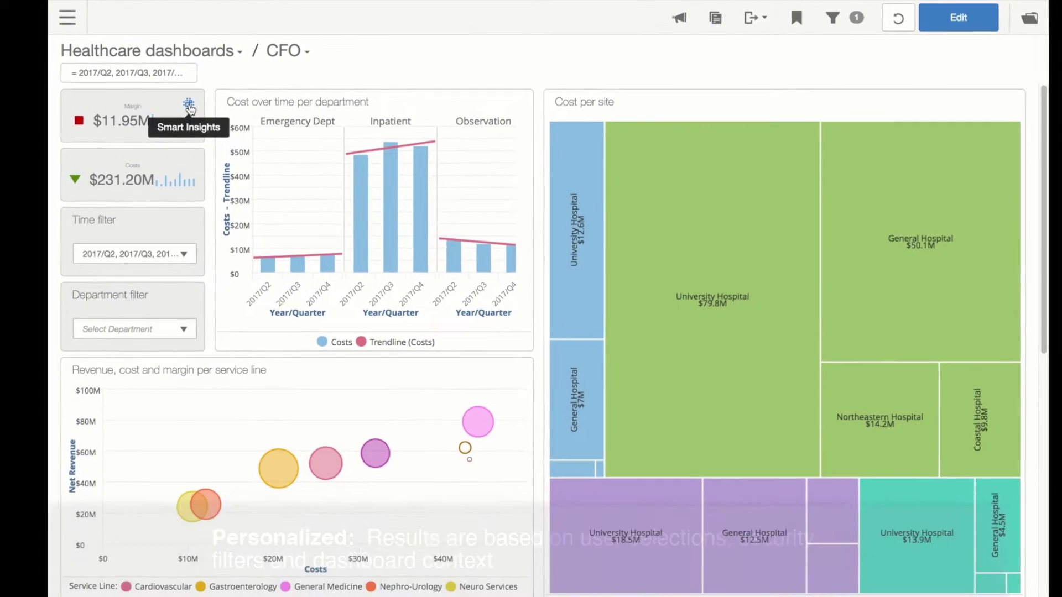
Step: Launch Smart Insights on the Margin figure and analyse it by Month
left_click(188, 105)
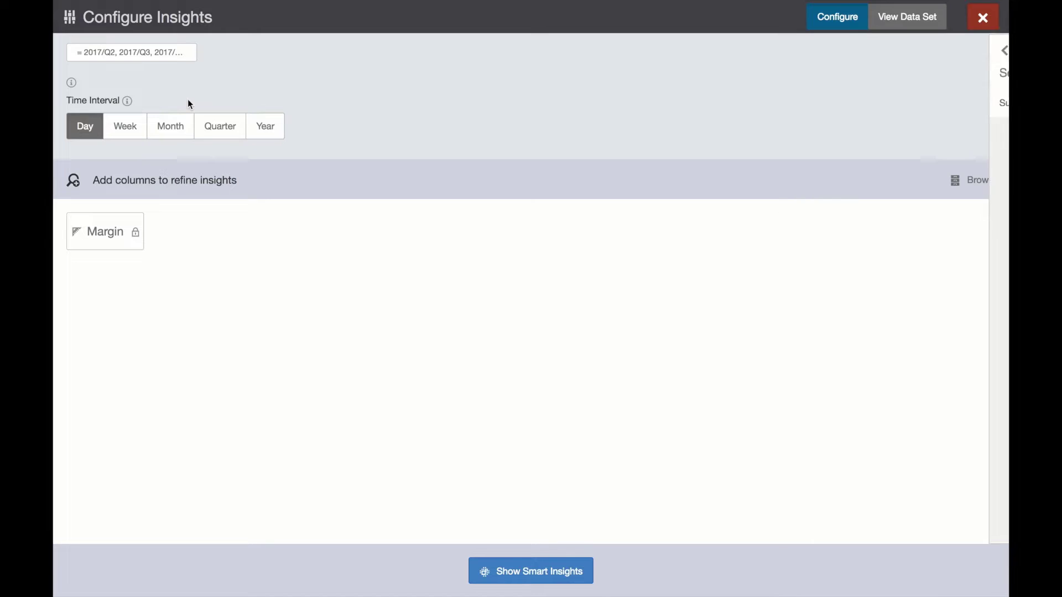
mouse_move(153, 57)
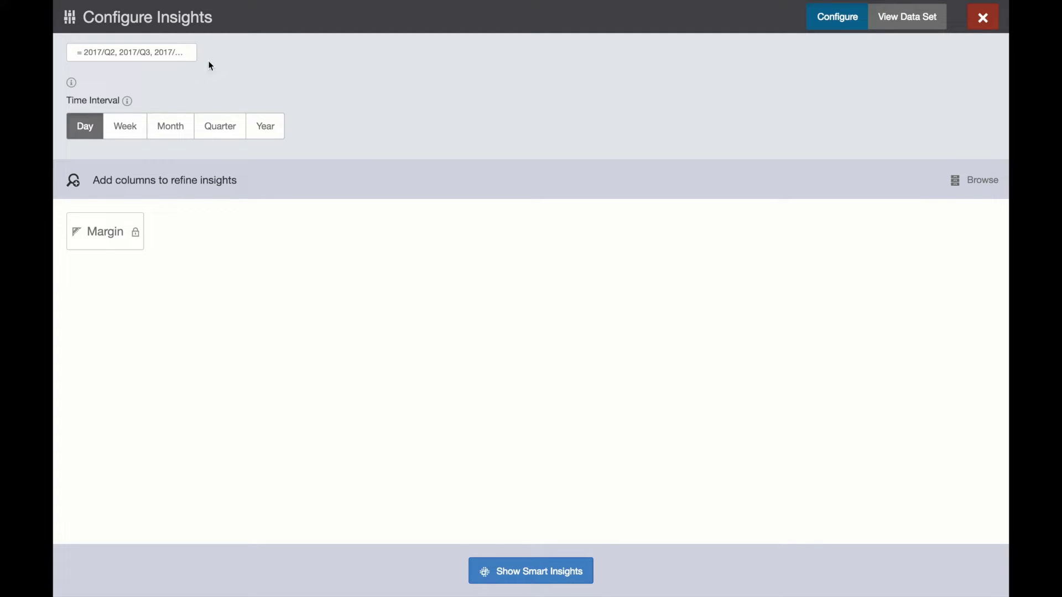
left_click(172, 126)
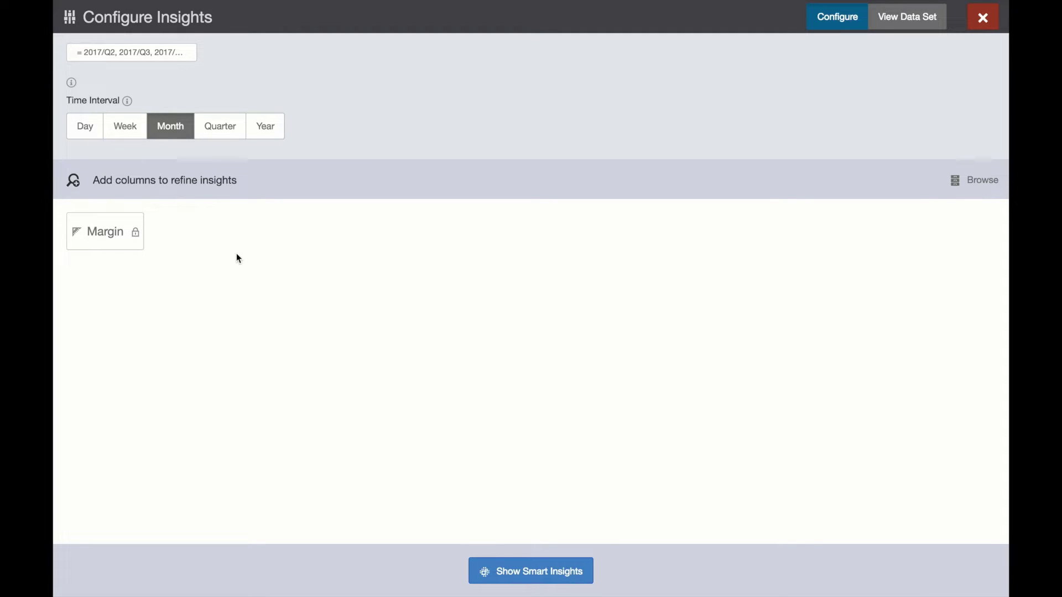
Step: Add Day of Week from the Time attributes as an insight column
left_click(971, 181)
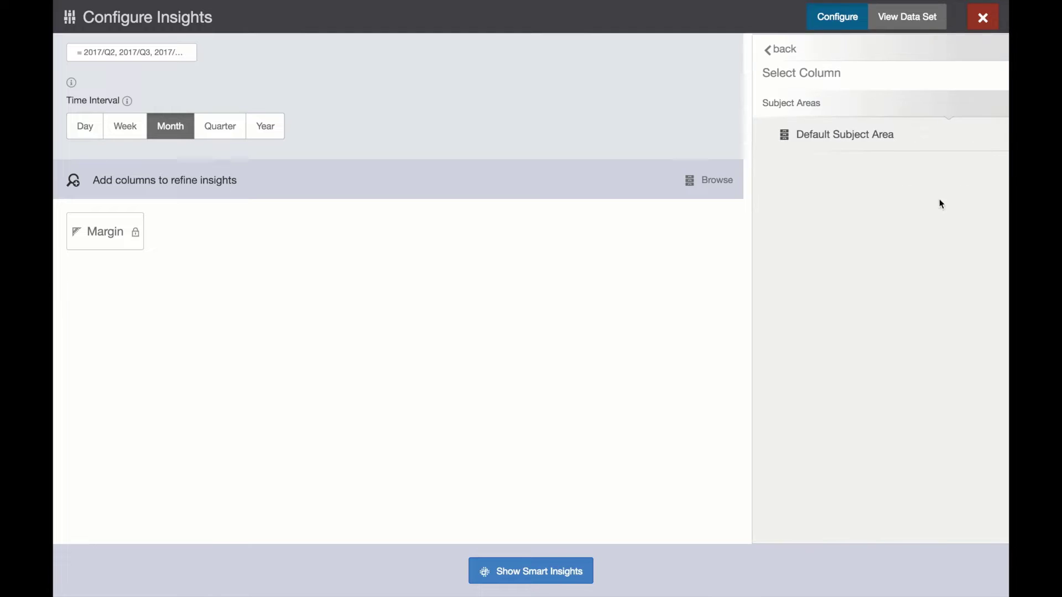
left_click(814, 144)
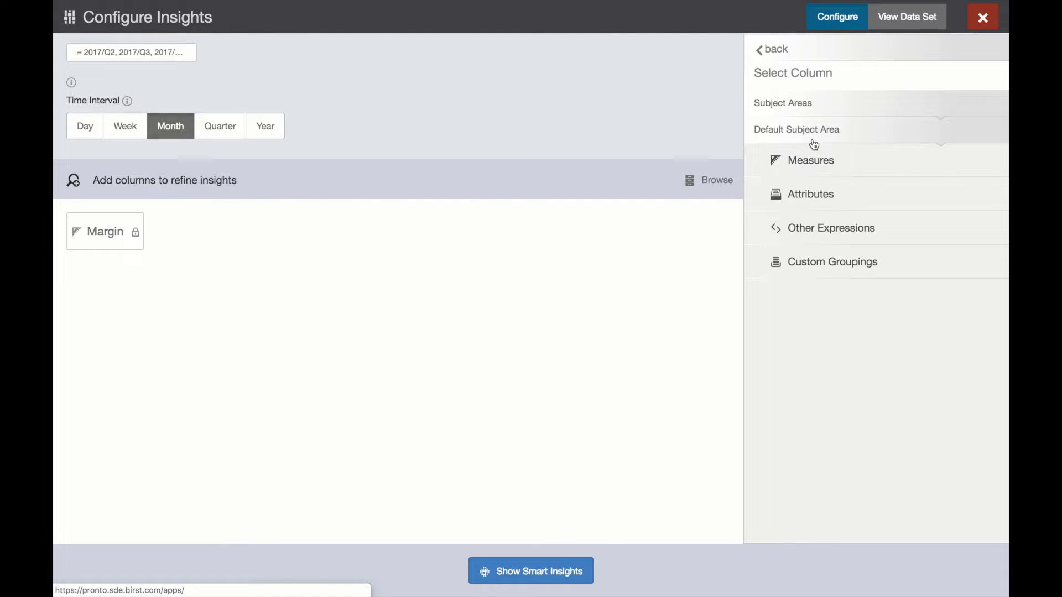
left_click(806, 198)
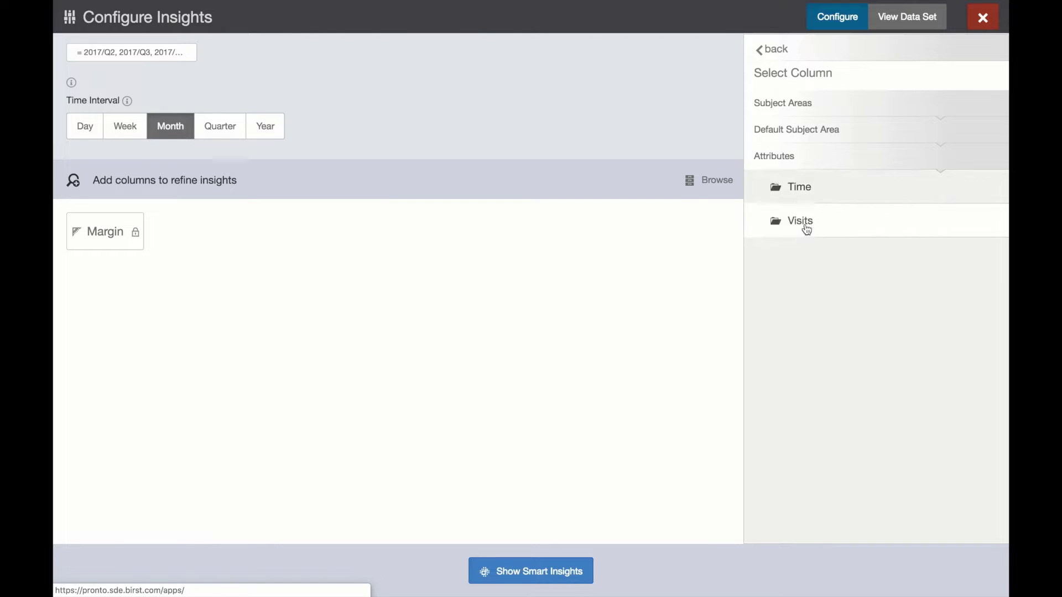
left_click(808, 197)
scroll(812, 297, "down", 2)
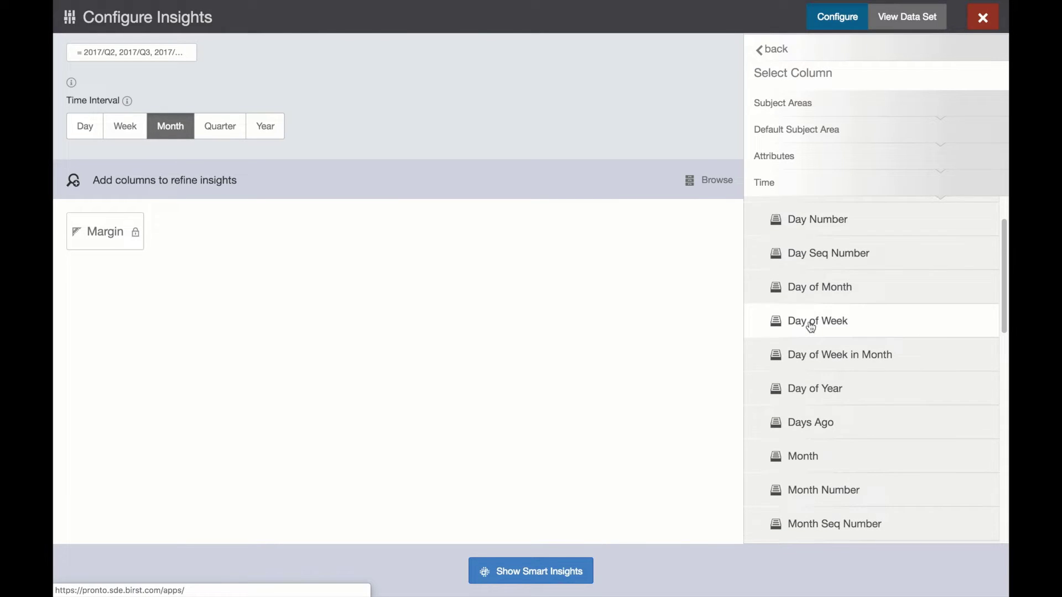
left_click(811, 321)
Step: Add Department, Service Line and Site from the Visits attributes as insight columns
left_click(784, 176)
left_click(788, 226)
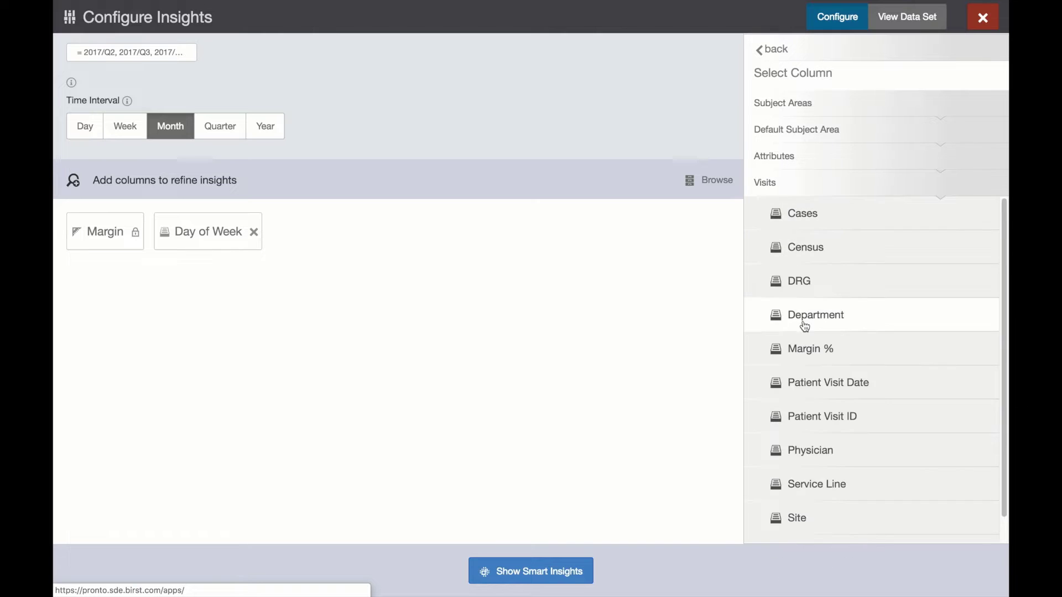
scroll(801, 321, "down", 1)
left_click(805, 292)
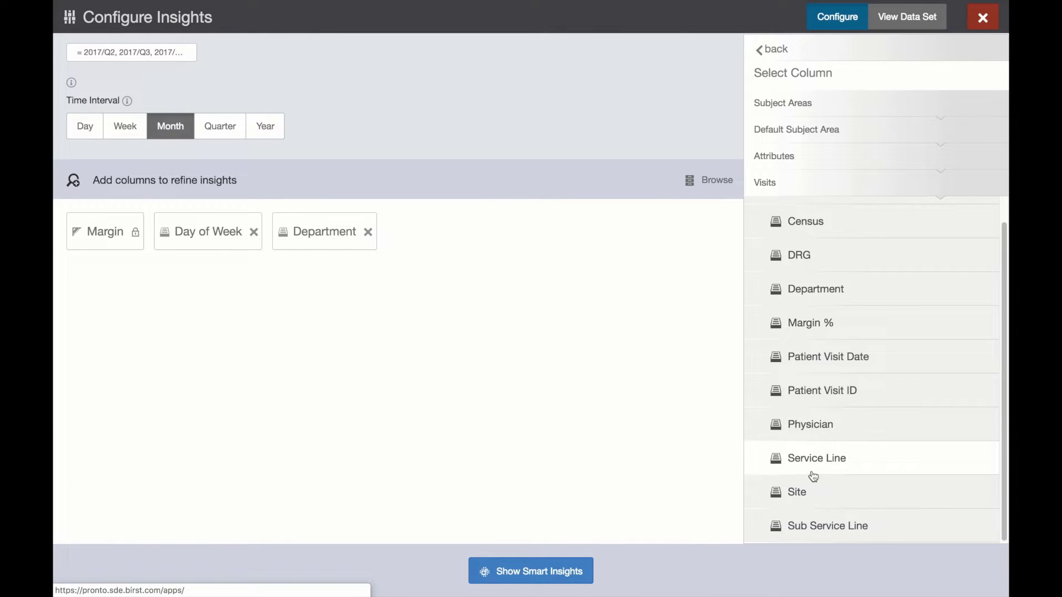
left_click(817, 464)
left_click(791, 492)
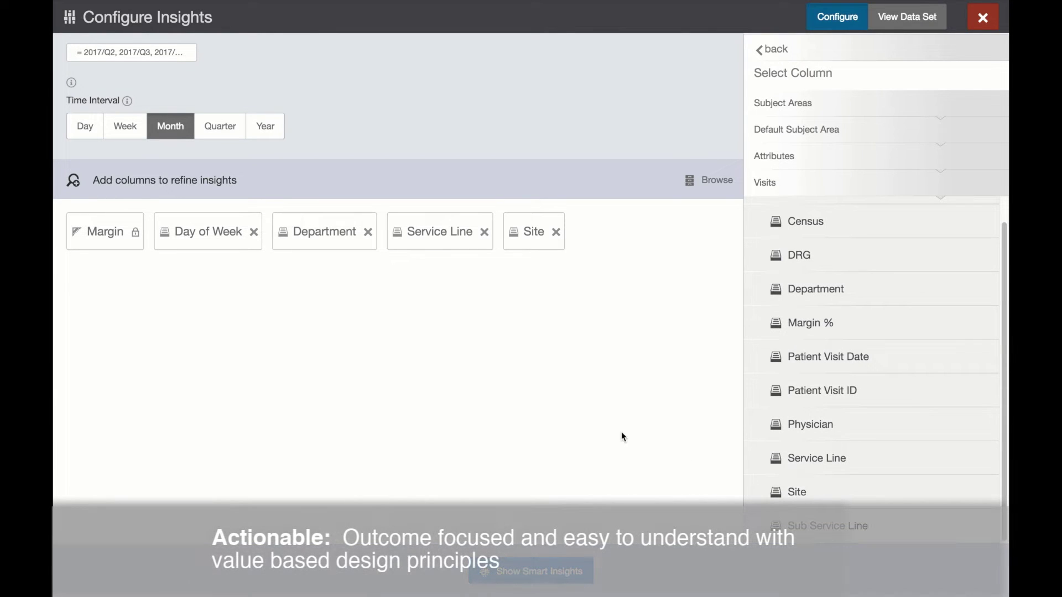
left_click(776, 156)
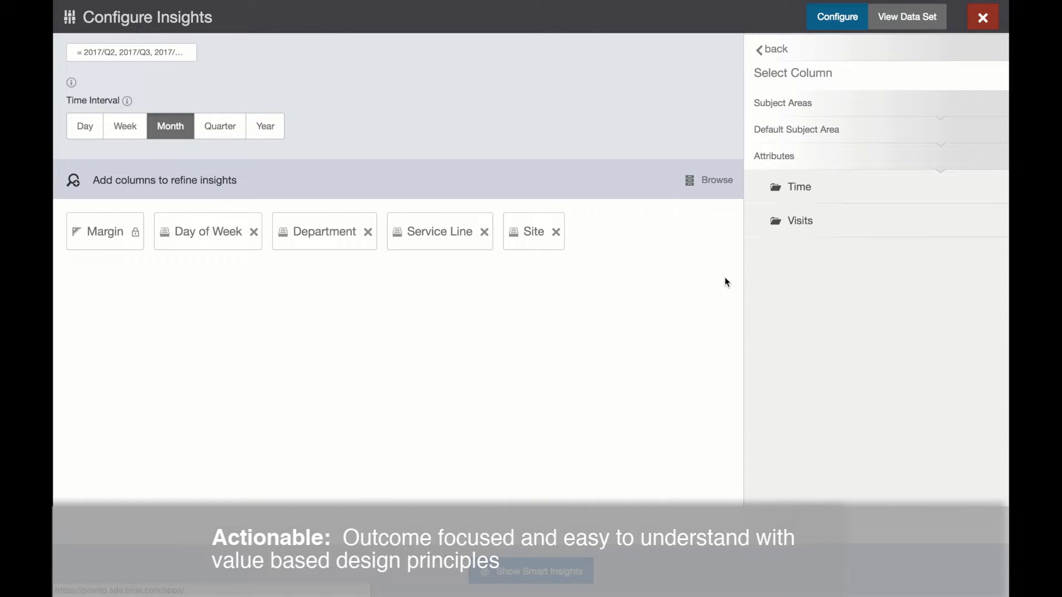
Step: Generate the Margin insights and review the $11.95M total and Department, Site, Service Line charts
left_click(516, 574)
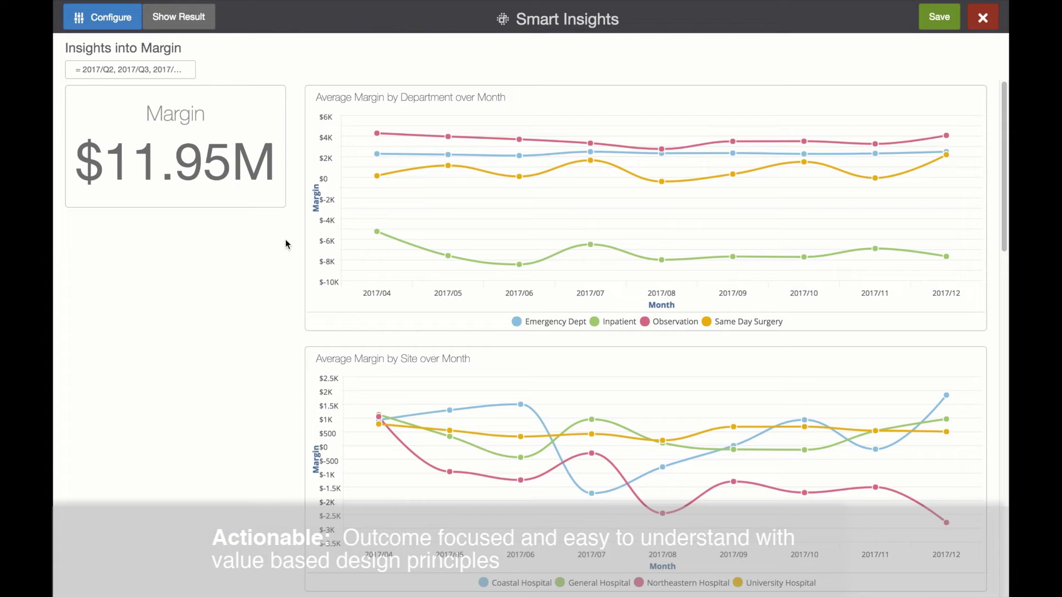
scroll(254, 407, "down", 5)
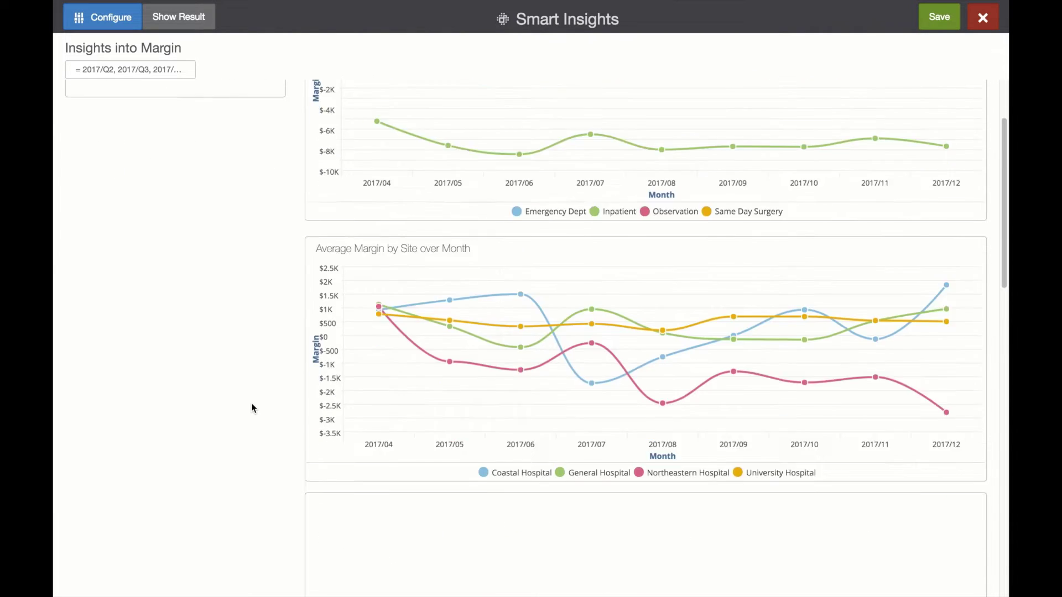
scroll(247, 445, "down", 10)
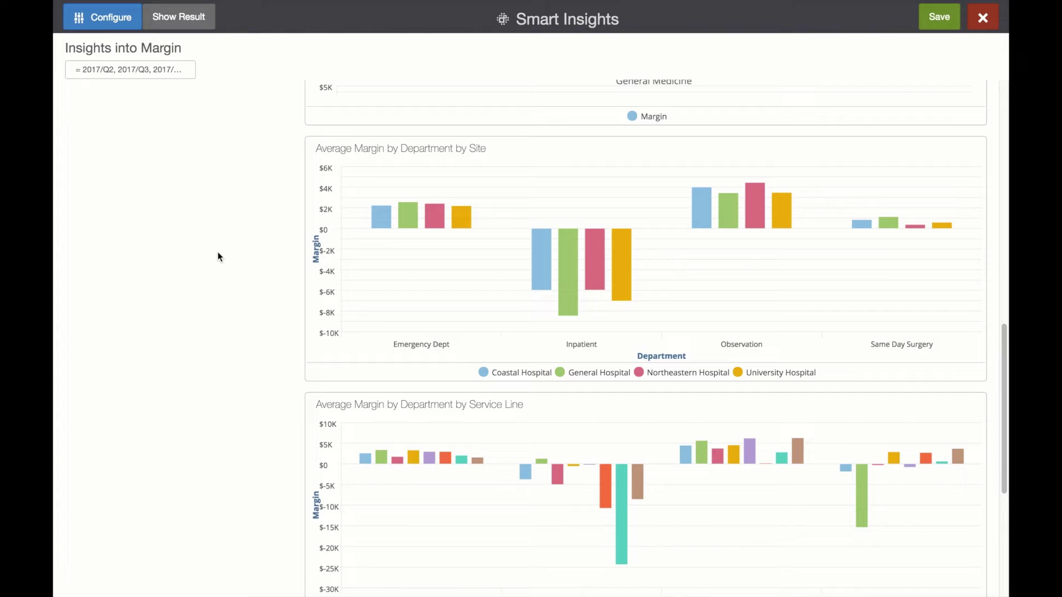
scroll(218, 251, "up", 10)
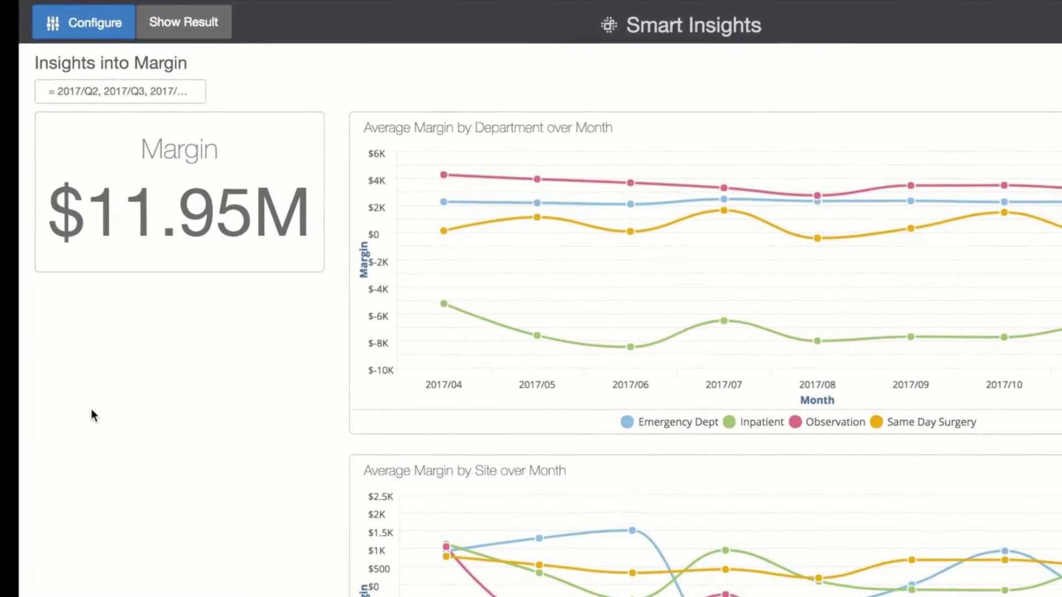
Step: Inspect the importance score tables with a widened Column column, then return to the Margin charts
left_click(191, 22)
double_click(154, 207)
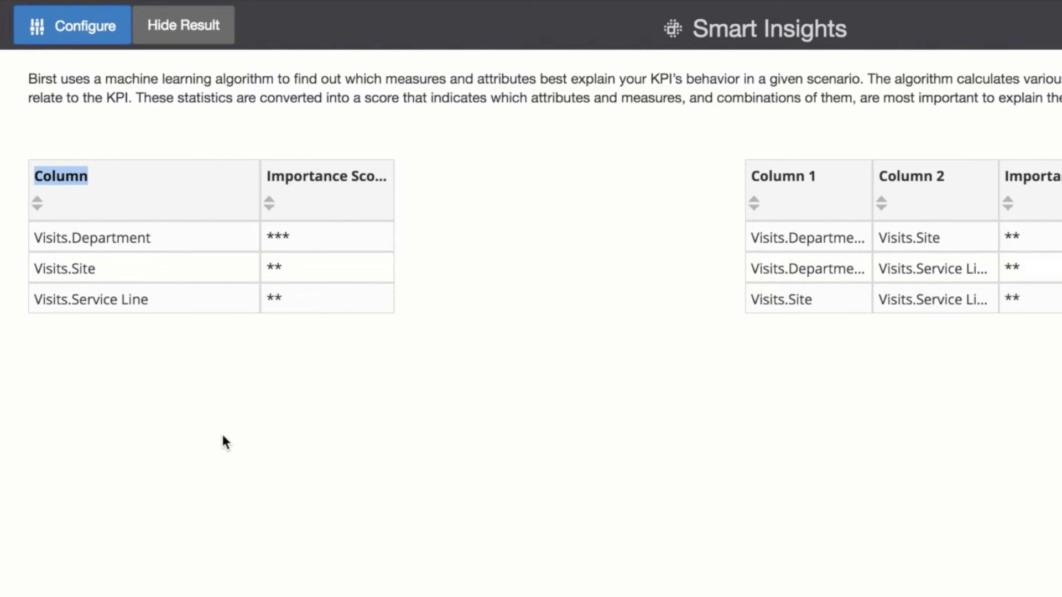
left_click(225, 442)
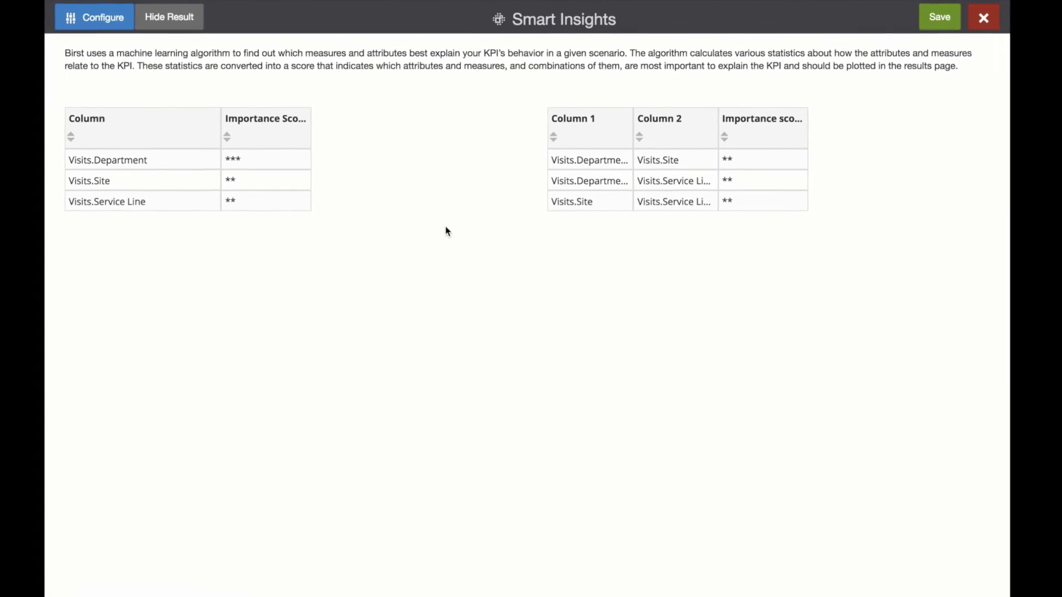
left_click(169, 17)
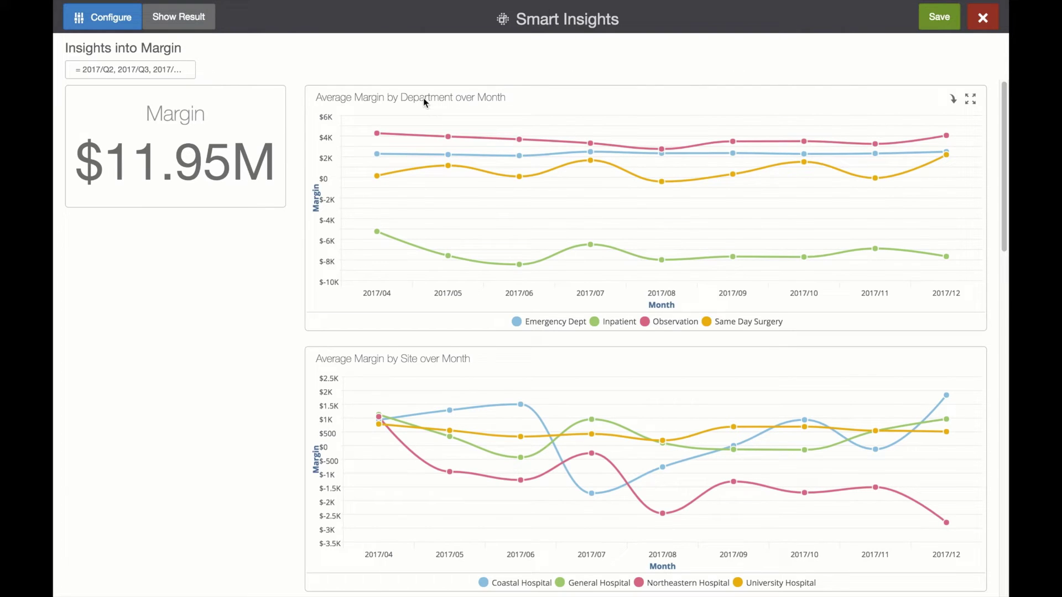
Step: Scroll through the Margin charts, where Inpatient stays below zero each month, and back up
scroll(252, 408, "down", 7)
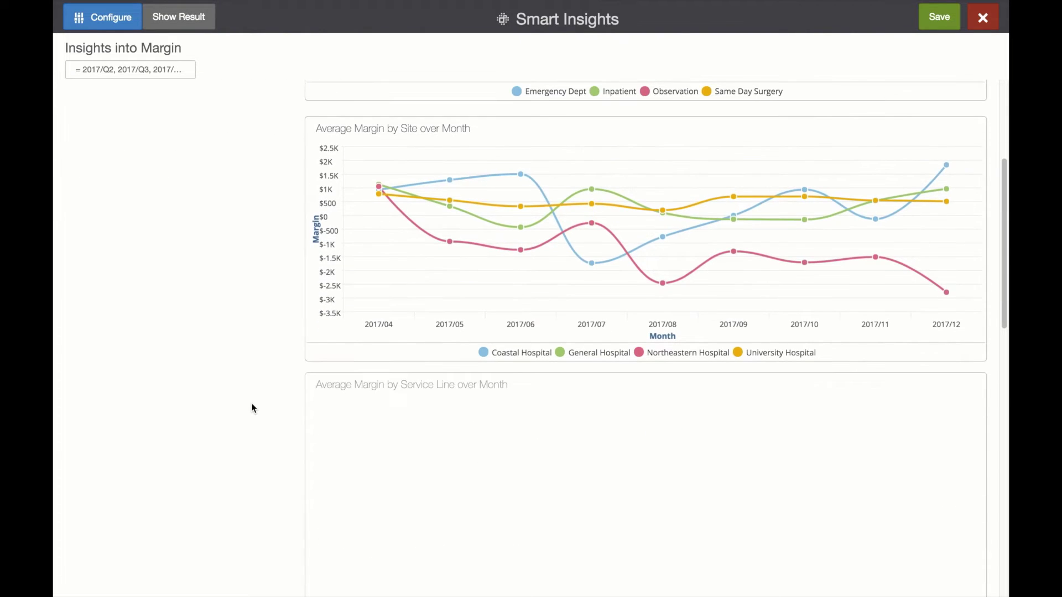
scroll(247, 446, "down", 6)
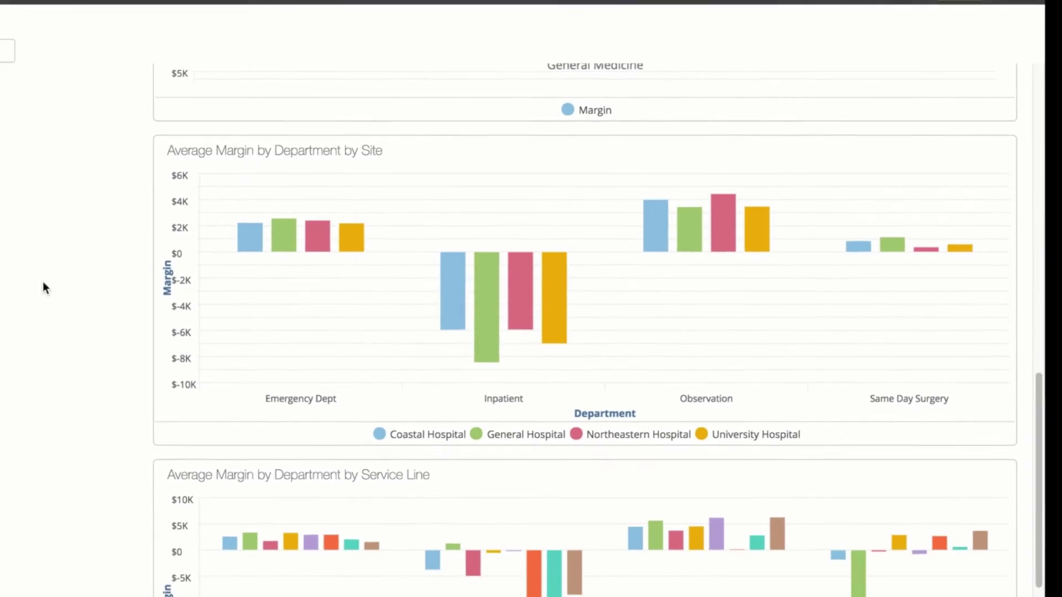
scroll(217, 251, "up", 20)
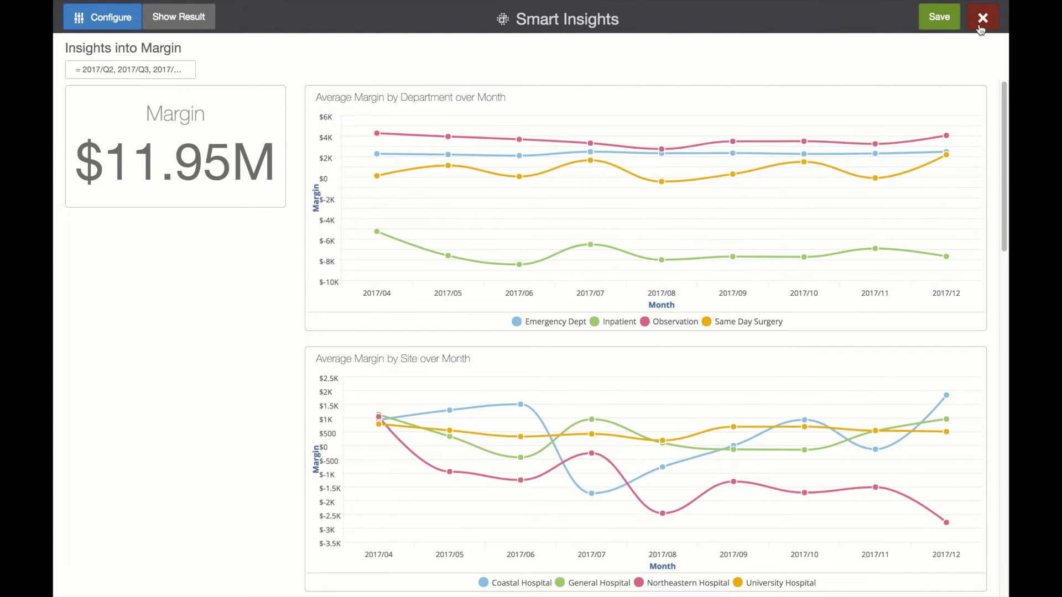
Step: Close Smart Insights and upload the hospital info spreadsheet via Quick upload in Pronto Connect
left_click(980, 29)
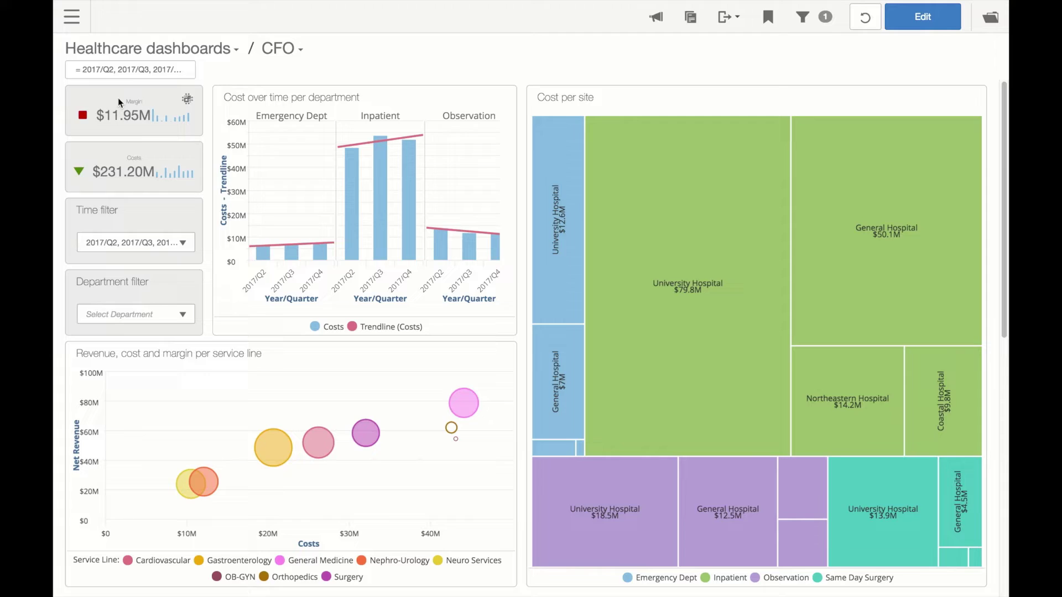
left_click(72, 16)
left_click(169, 174)
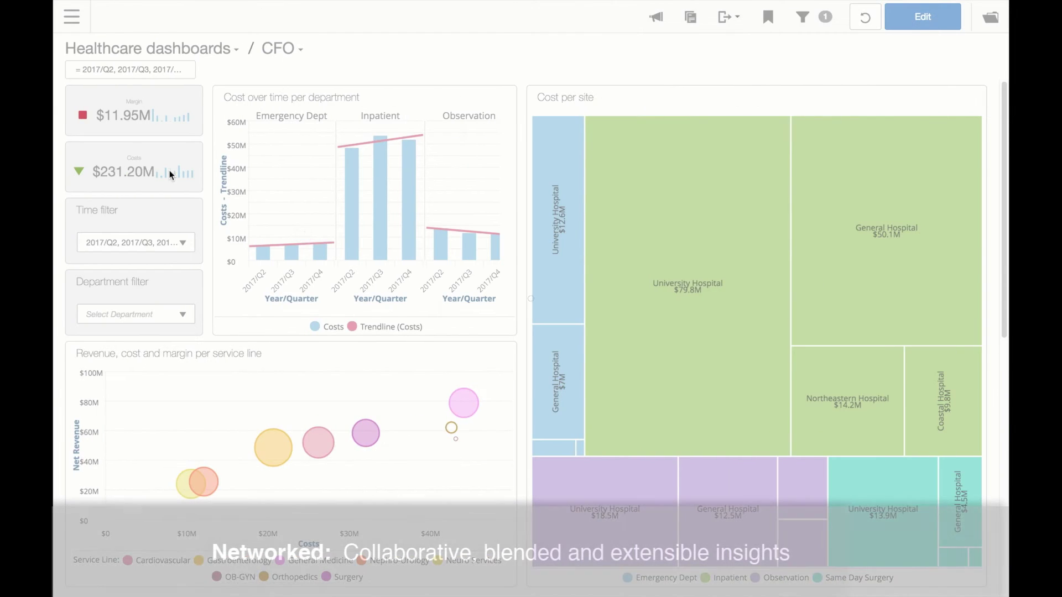
key("super+ctrl+f")
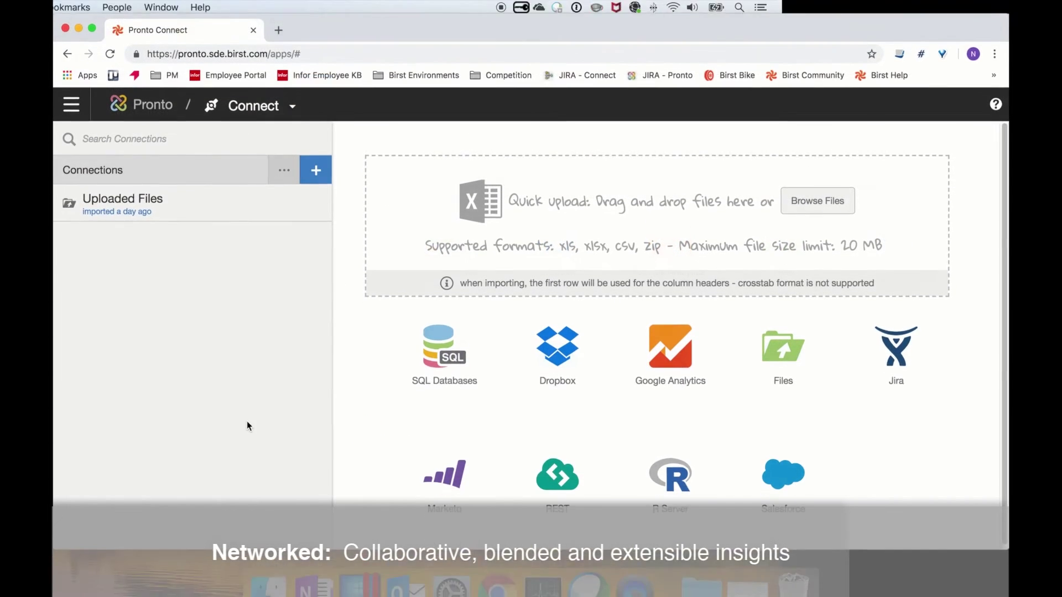
left_click(268, 585)
left_click_drag(422, 285, 771, 212)
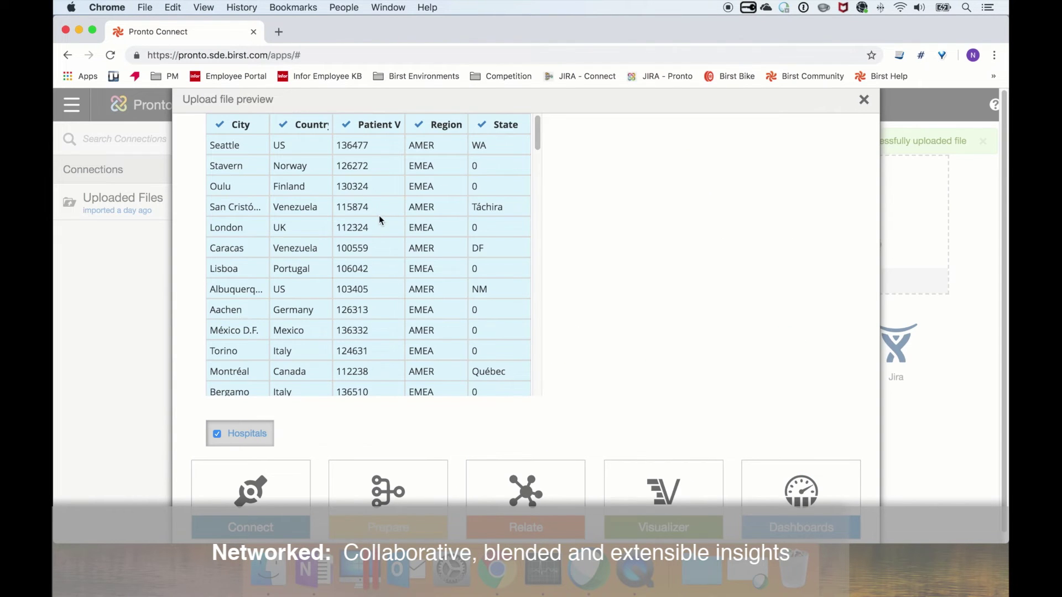
Step: Join Hospitalinfo_xlsx to Visits on Patient Visit ID in Relate
left_click(518, 495)
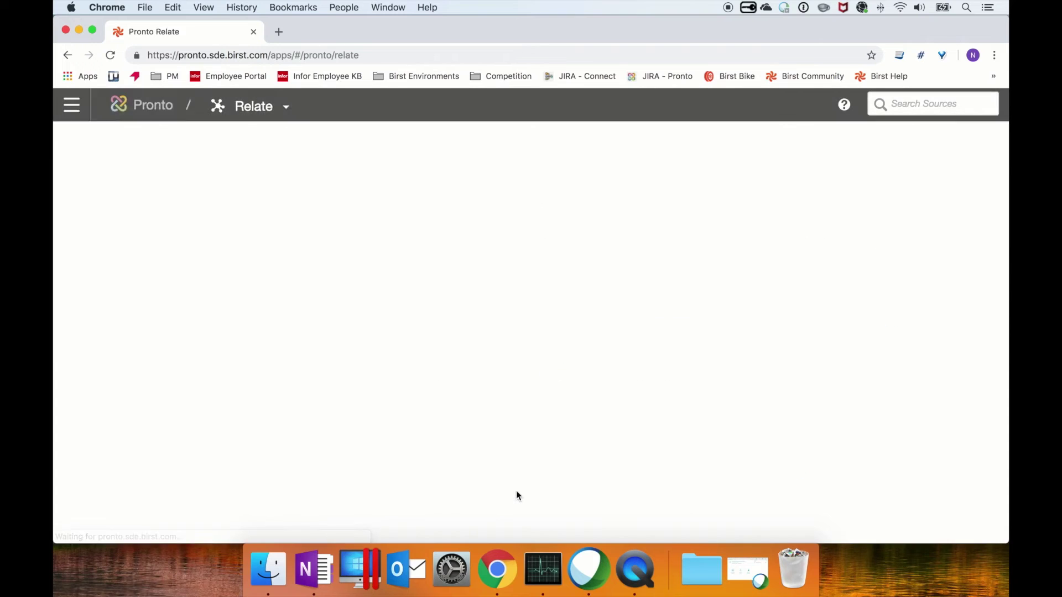
left_click(93, 30)
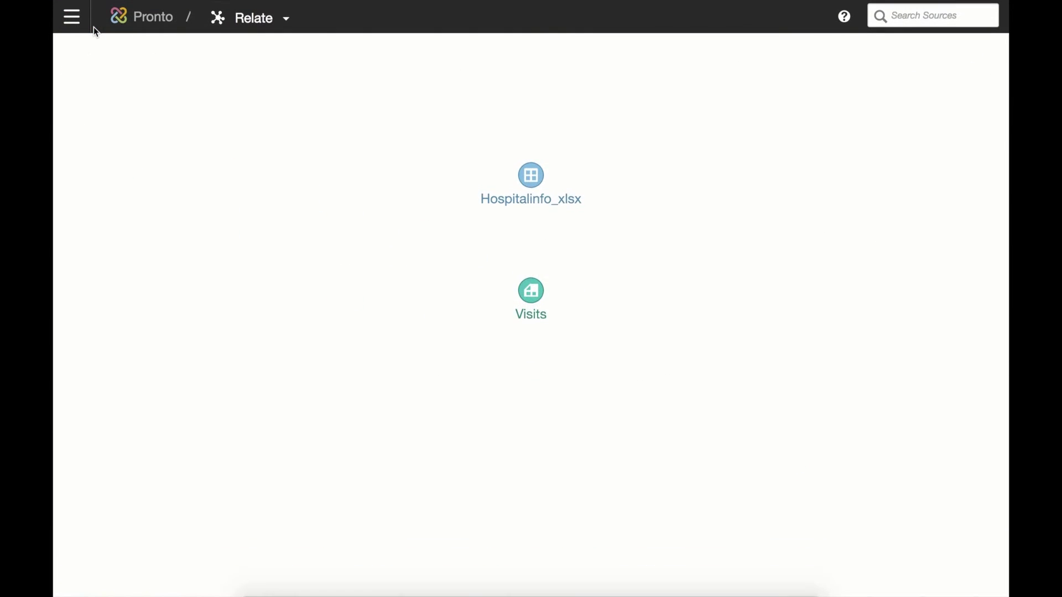
left_click(531, 362)
left_click(531, 246)
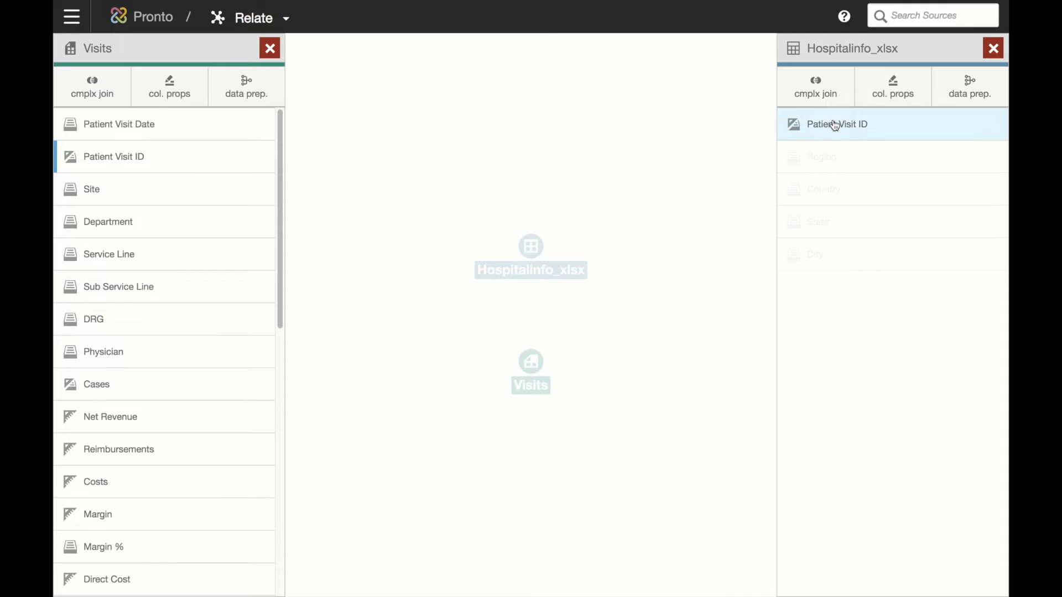
left_click(835, 126)
Step: Search networks for 'patie' and connect the Patient information network with its Patients data
left_click(70, 19)
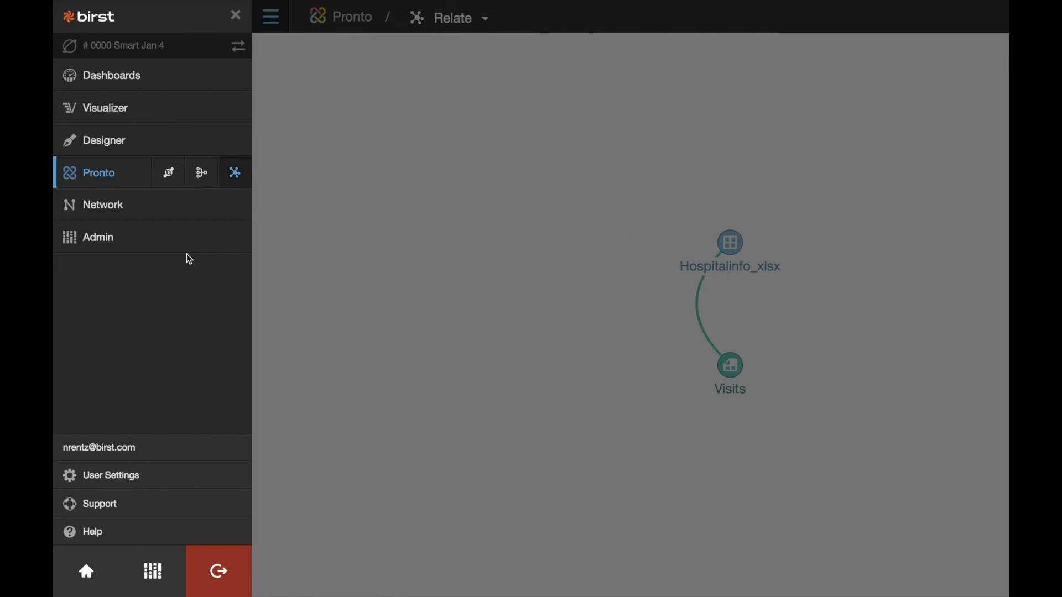
left_click(169, 178)
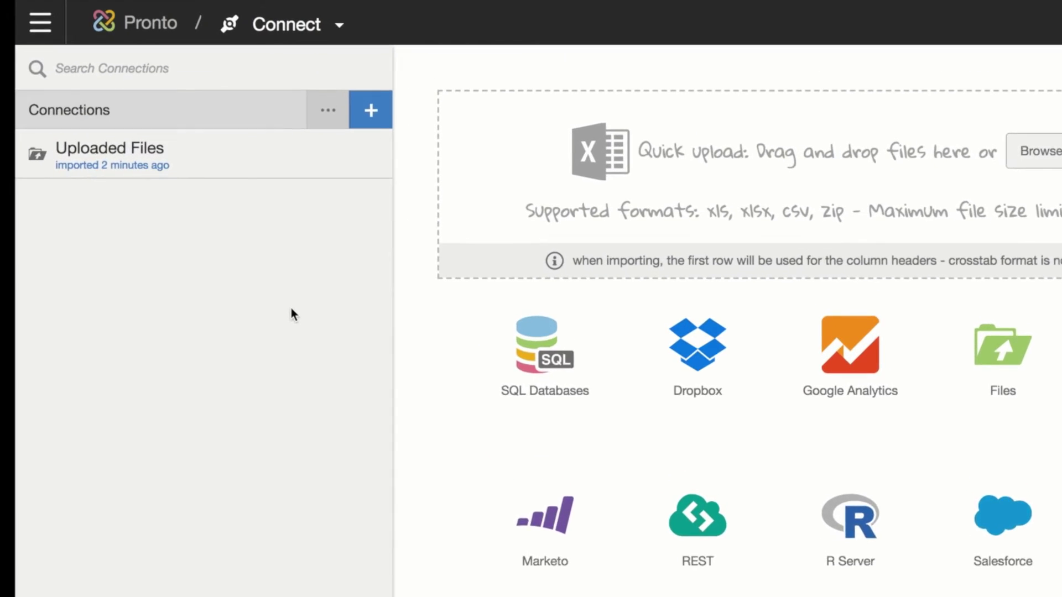
left_click(328, 110)
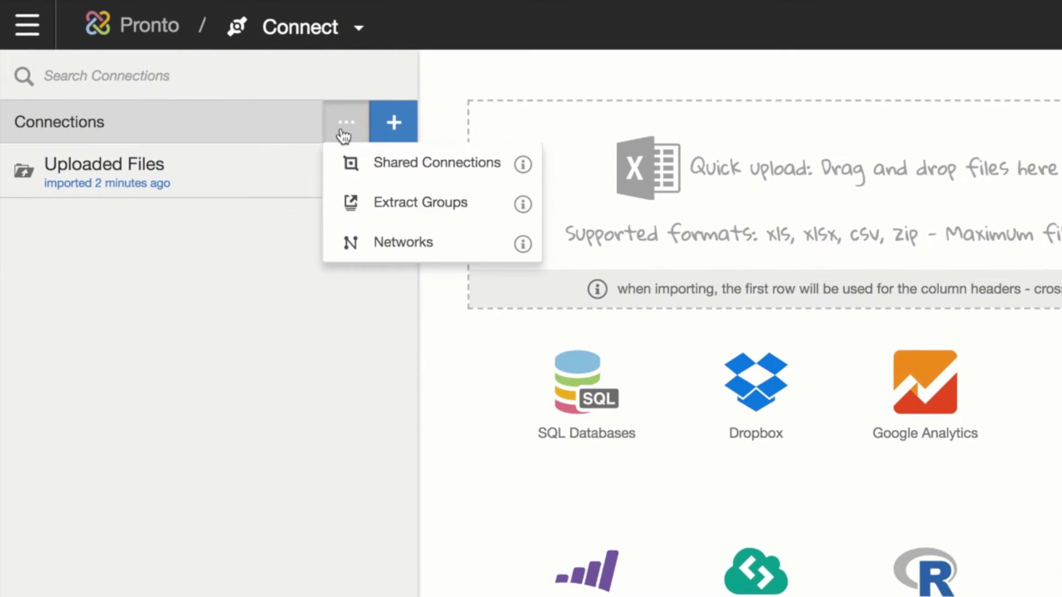
left_click(361, 222)
left_click(182, 208)
type("patie")
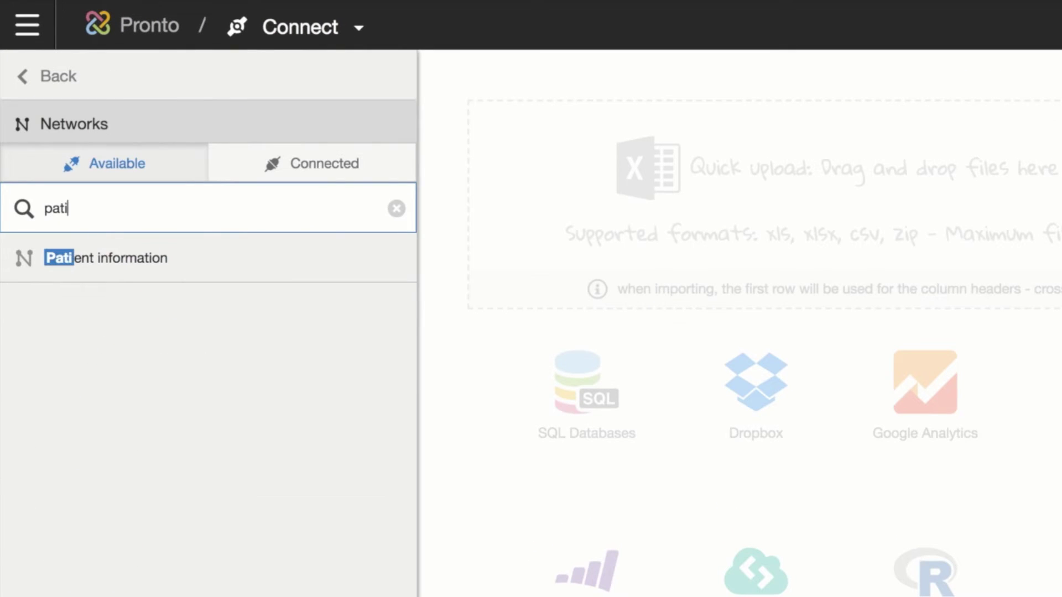
left_click(144, 258)
left_click(119, 211)
left_click(118, 248)
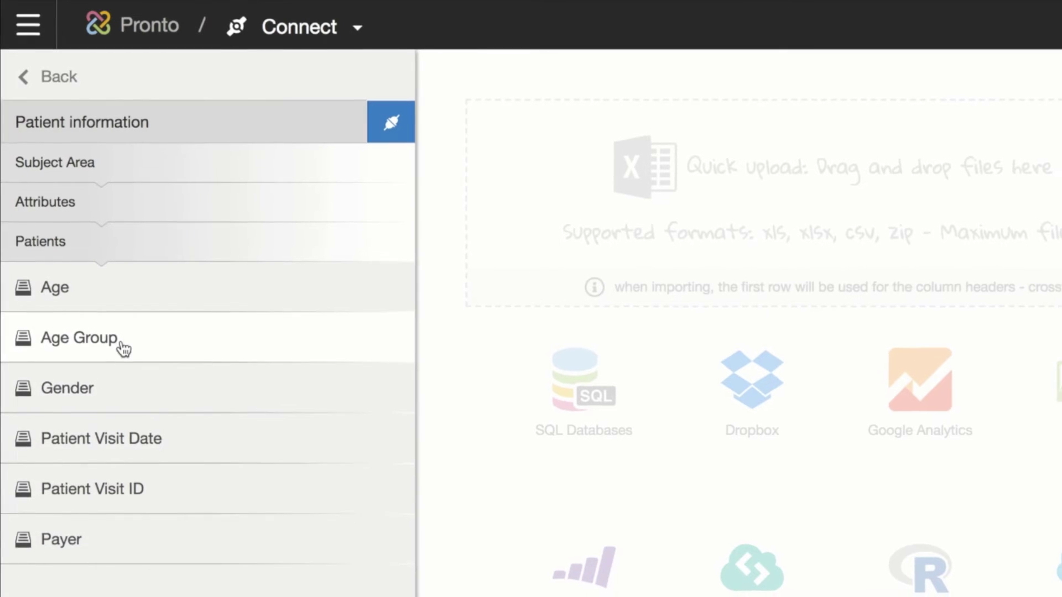
left_click(389, 123)
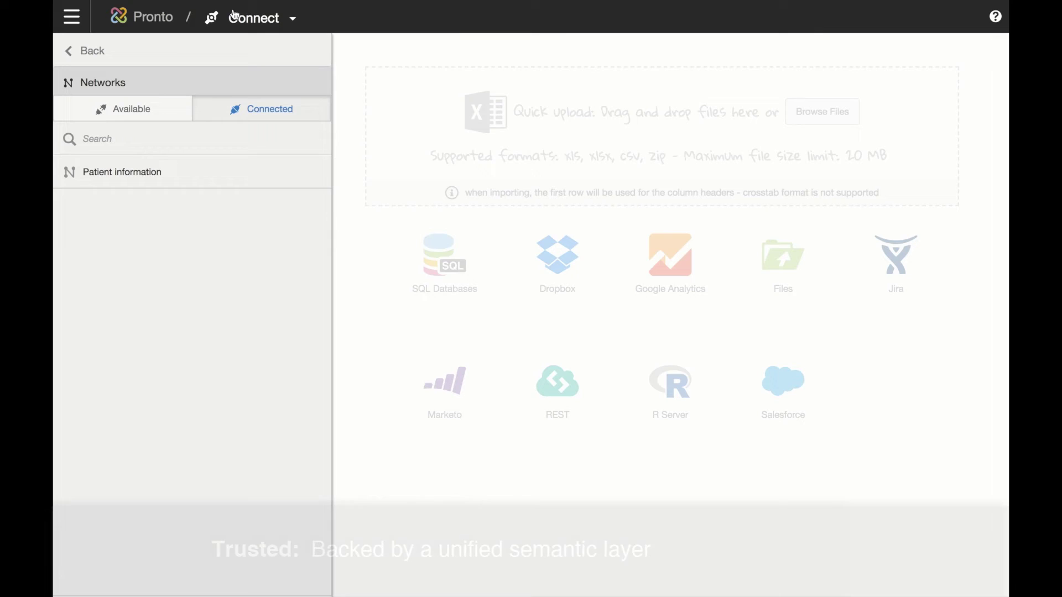
Step: Link Patients to Visits on Patient Visit ID in Relate and head back to Dashboards
left_click(235, 16)
left_click(250, 179)
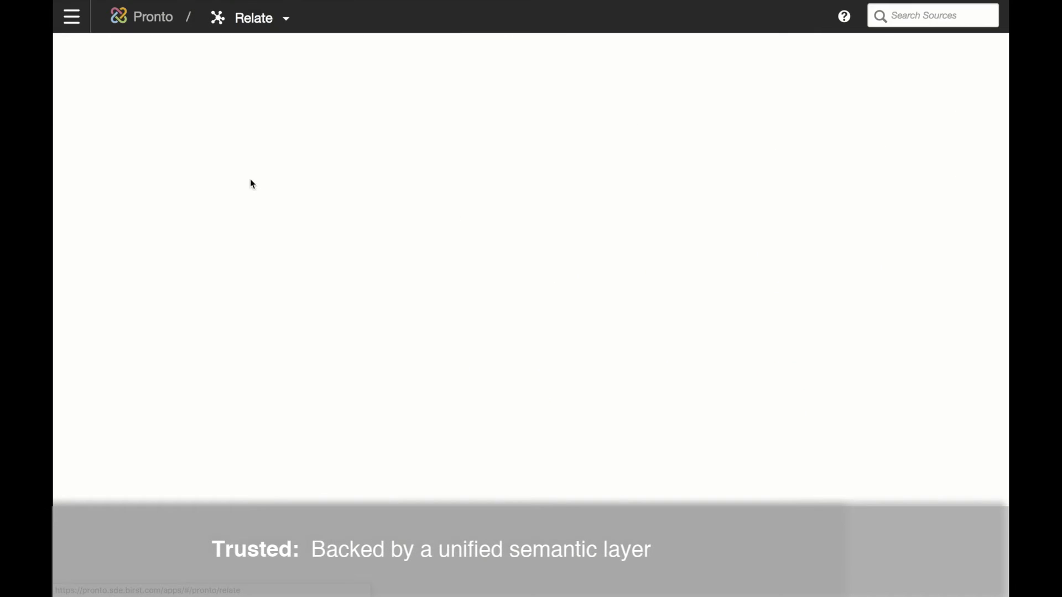
left_click(531, 308)
left_click(530, 210)
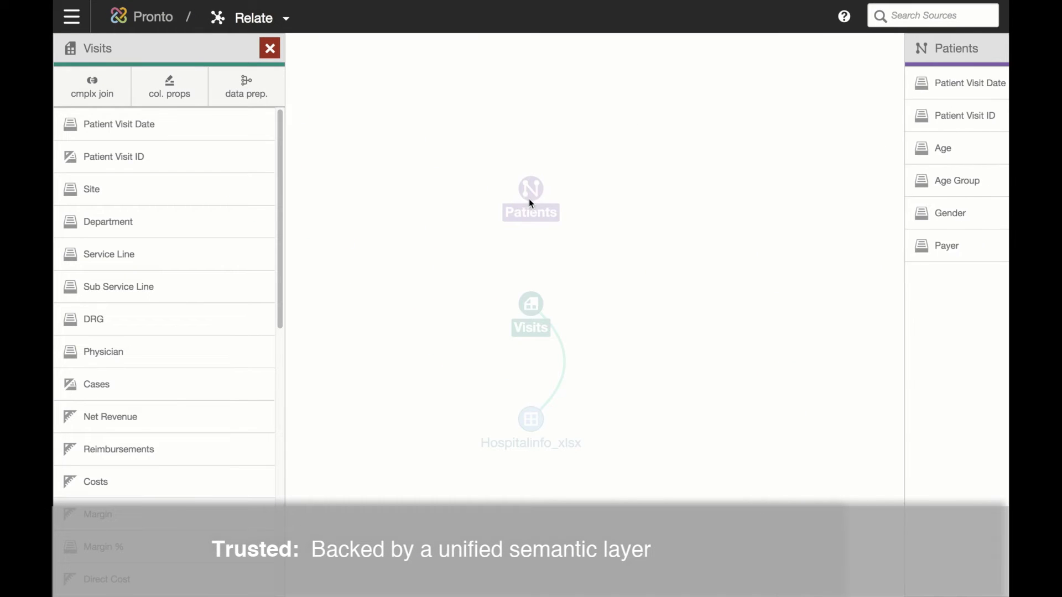
left_click(157, 155)
left_click(858, 117)
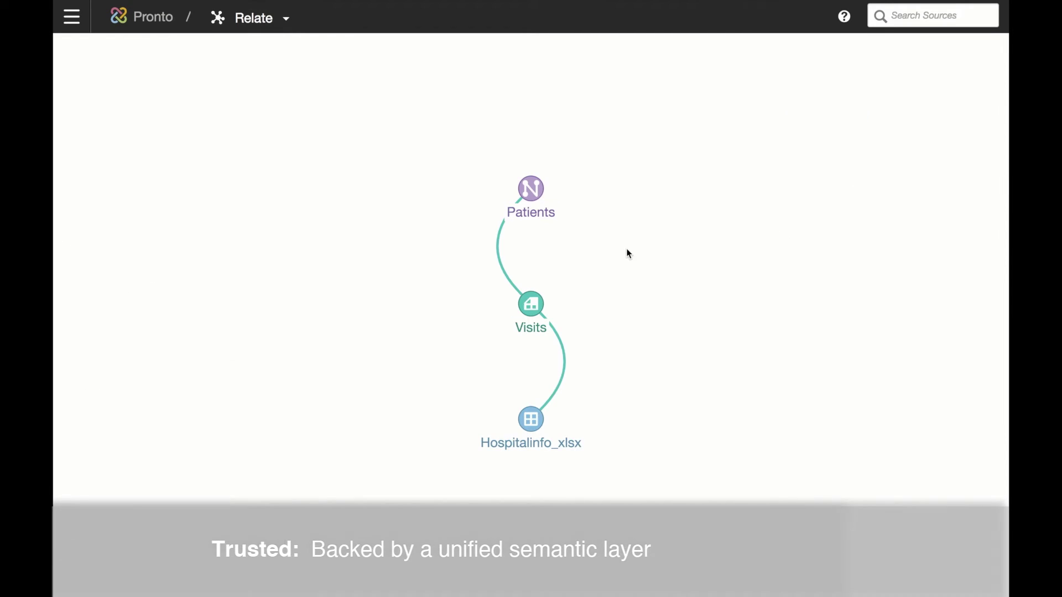
left_click(71, 18)
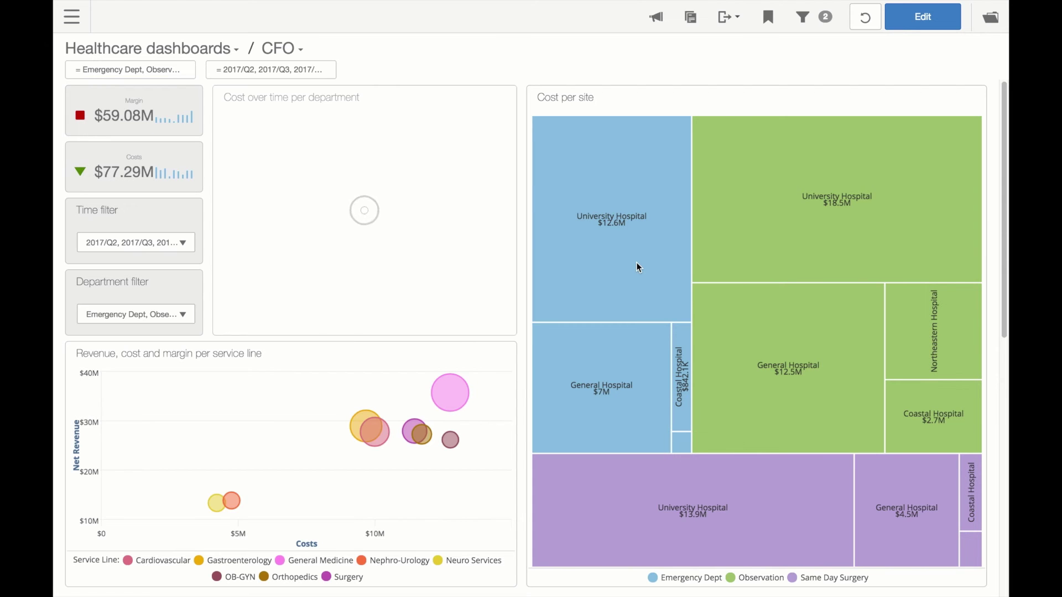
Step: Add the Net Revenue measure as a refining column for the Margin insights
left_click(187, 102)
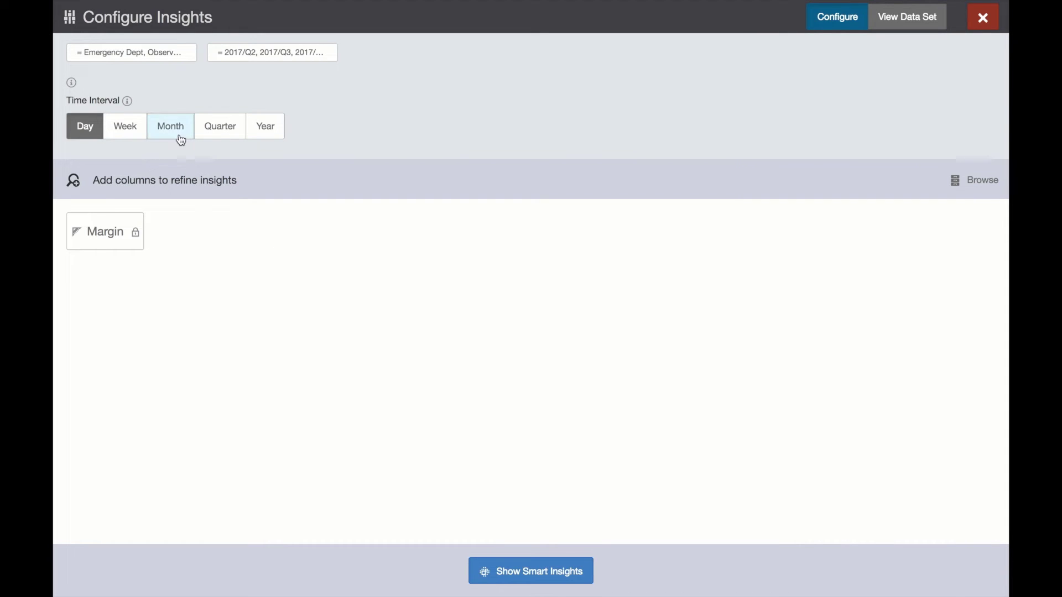
left_click(963, 191)
left_click(818, 143)
left_click(813, 158)
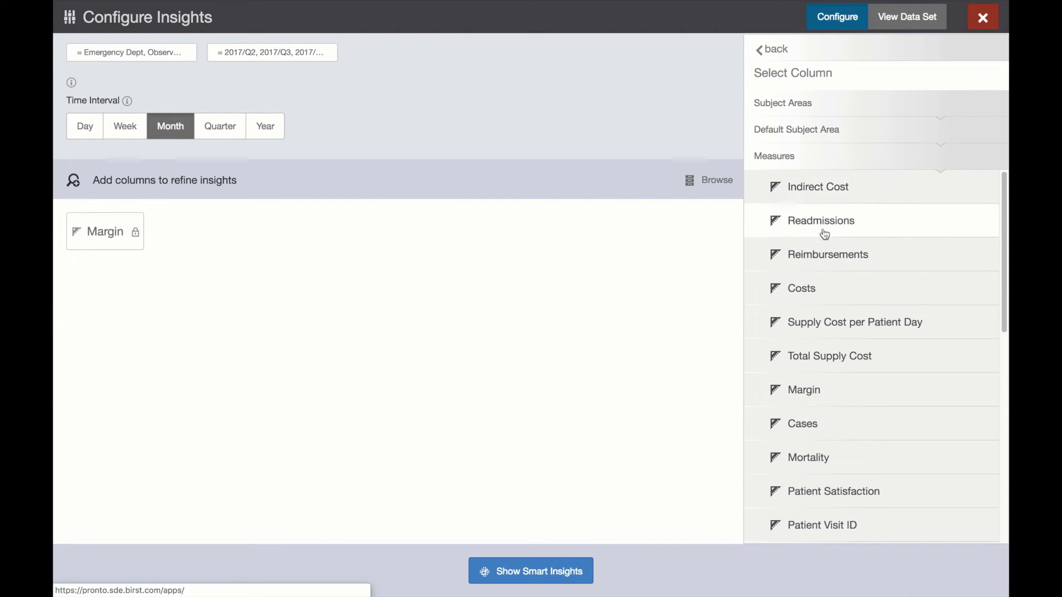
scroll(822, 265, "down", 10)
left_click(806, 526)
left_click(802, 145)
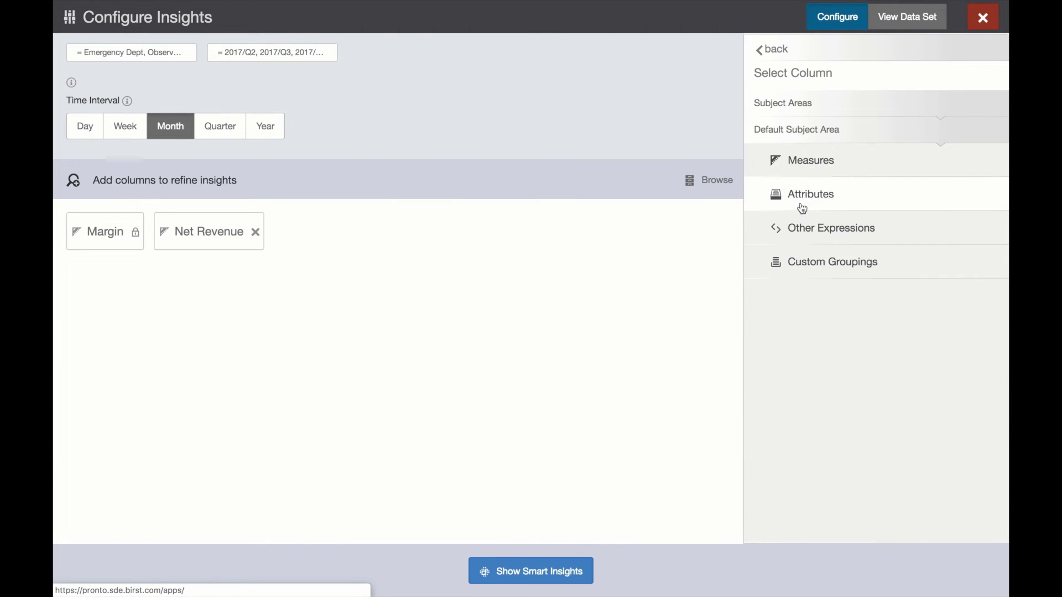
Step: Add Country and Region from Hospitalinfo_xlsx as refining columns
left_click(802, 209)
left_click(800, 189)
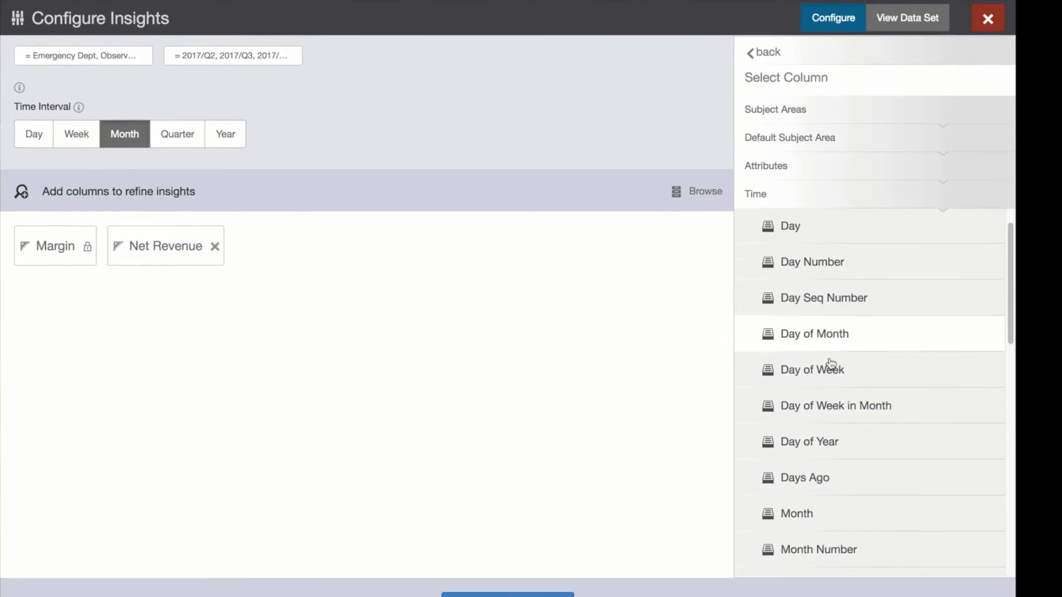
scroll(821, 343, "down", 1)
left_click(757, 238)
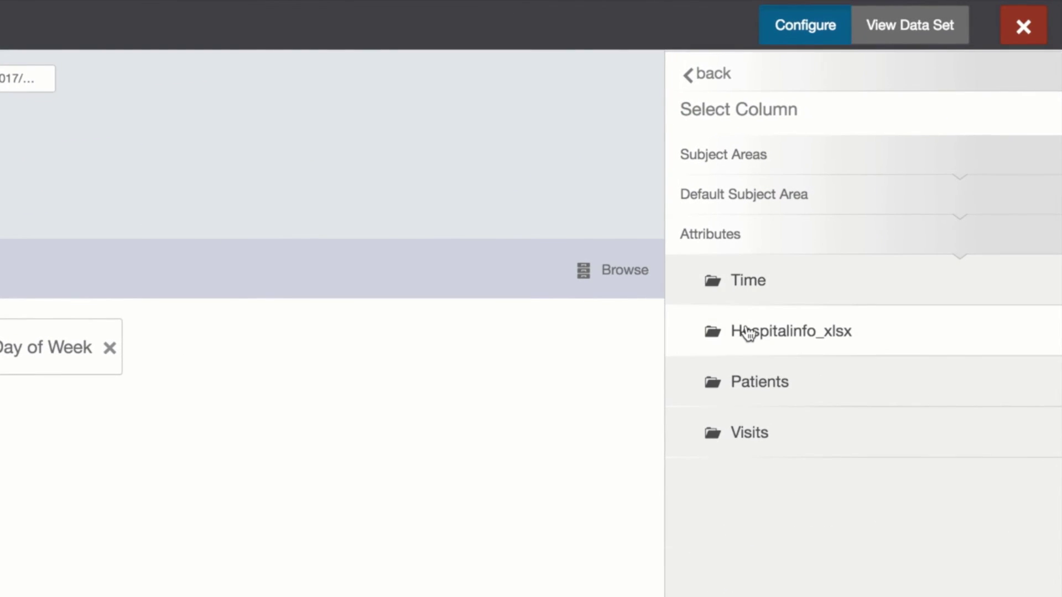
left_click(748, 334)
left_click(759, 381)
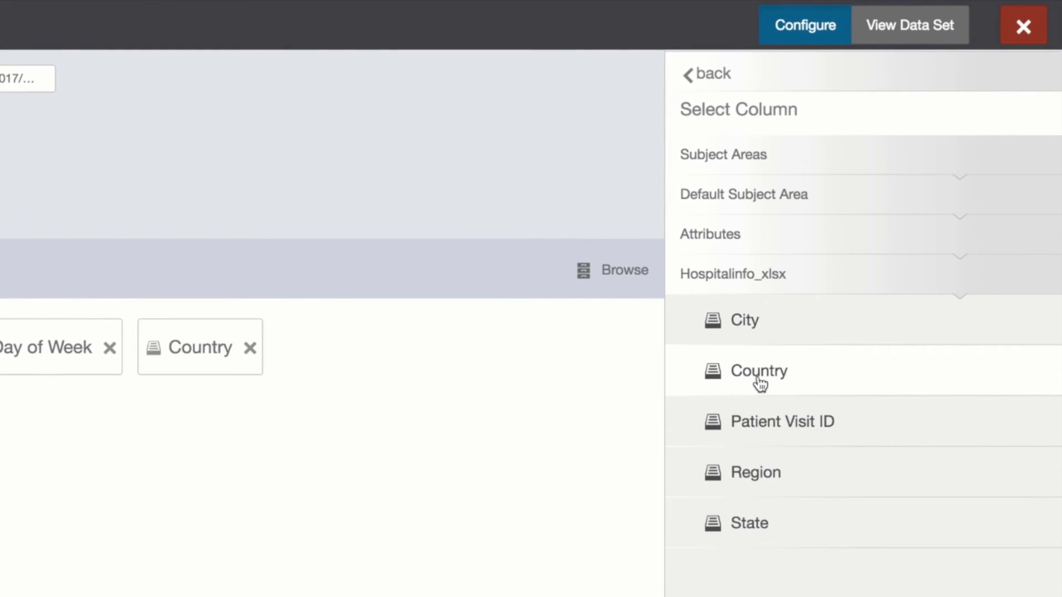
left_click(769, 479)
Step: Add Age Group from Patients and Service Line from Visits as refining columns
left_click(749, 242)
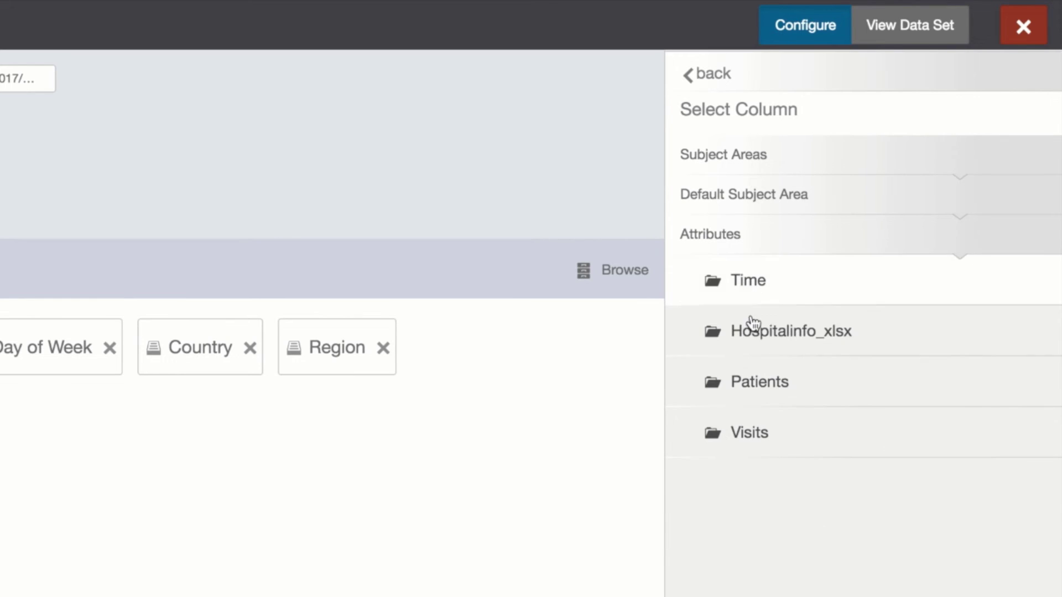
left_click(751, 389)
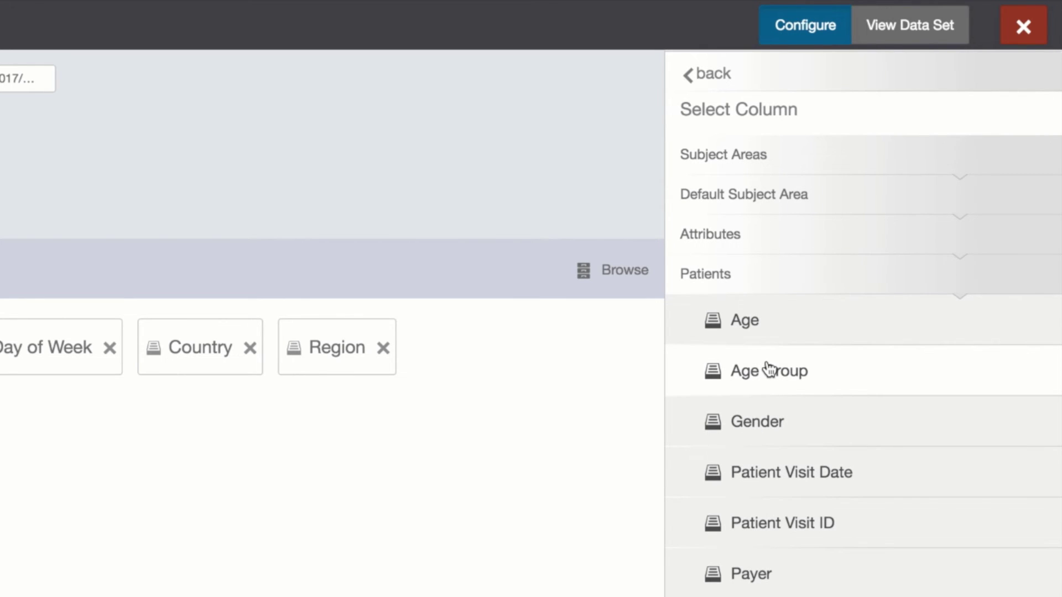
left_click(755, 381)
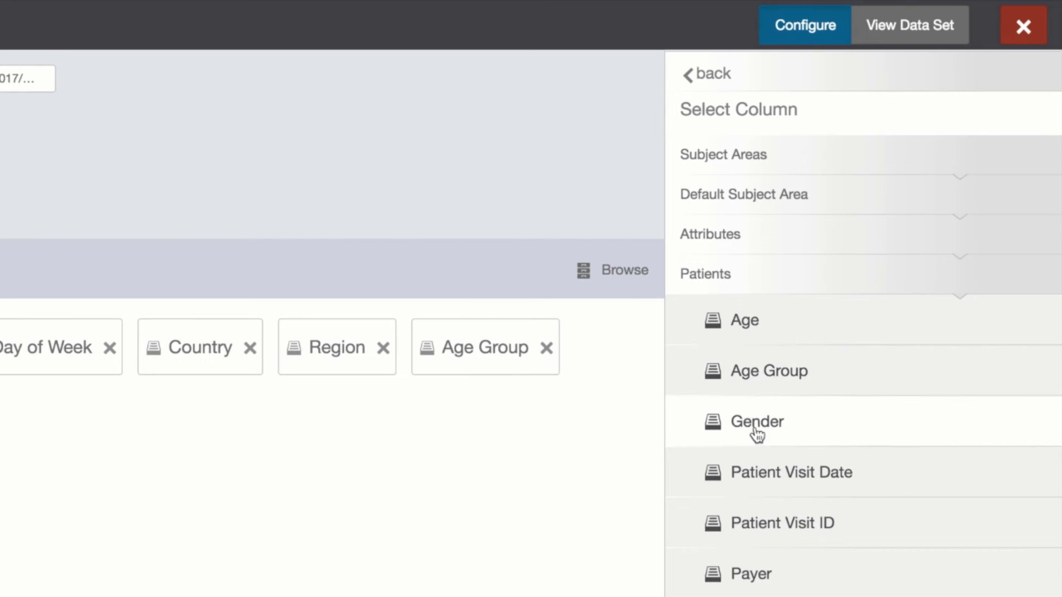
left_click(733, 272)
left_click(748, 434)
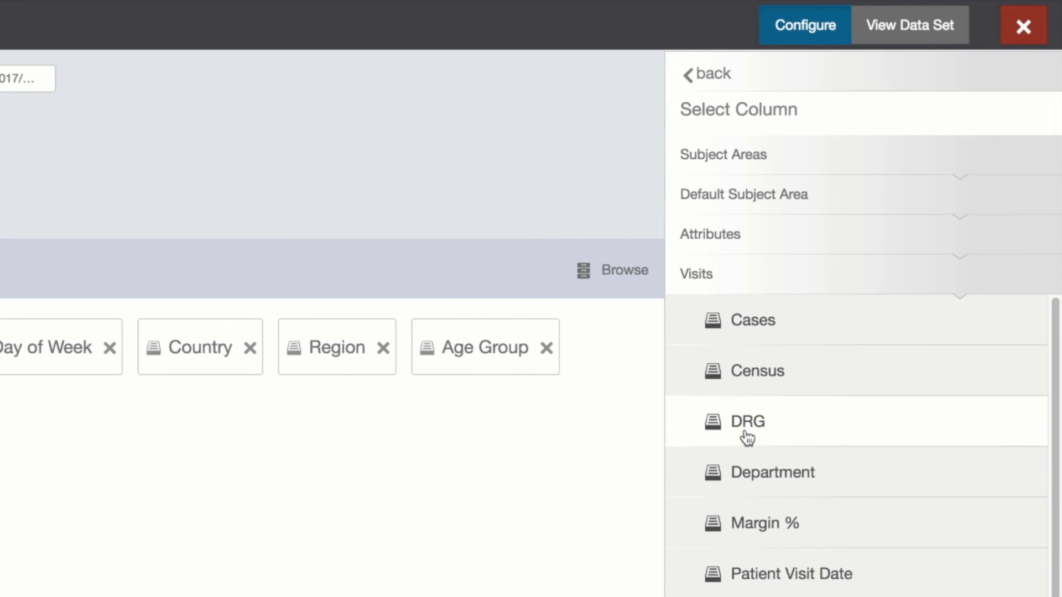
scroll(747, 442, "down", 2)
left_click(777, 526)
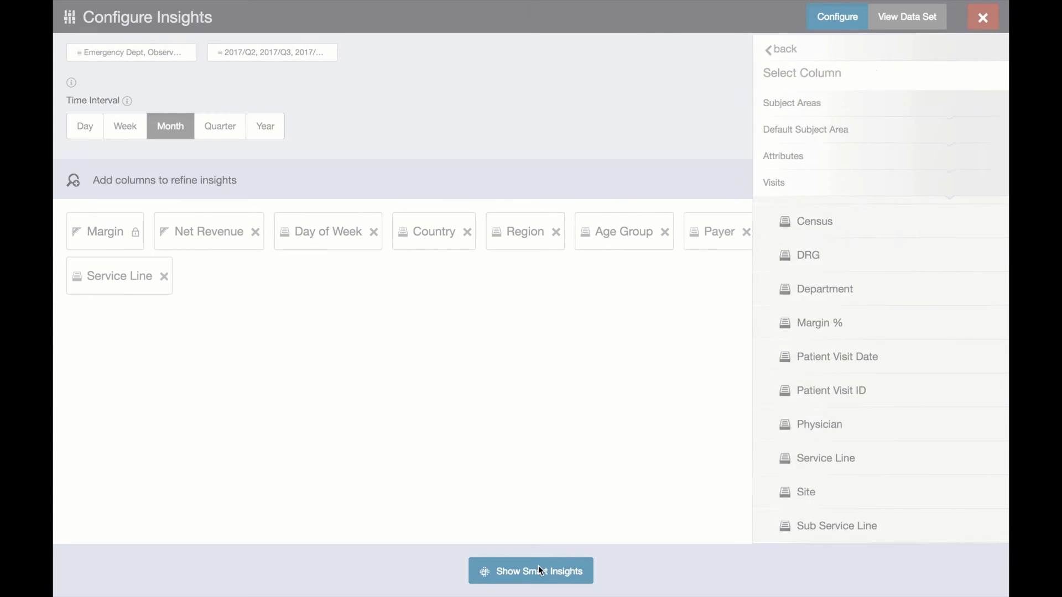
Step: Show Margin Smart Insights filtered to Observation's 70-79, 80-89 and 90+ age bars, totalling $9.80M
left_click(540, 570)
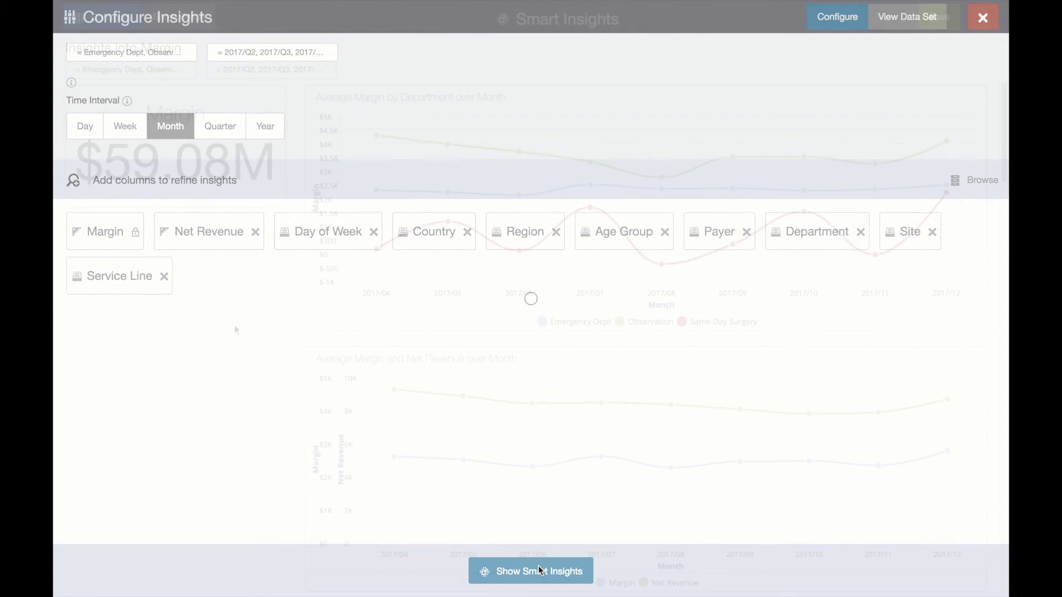
scroll(244, 242, "down", 15)
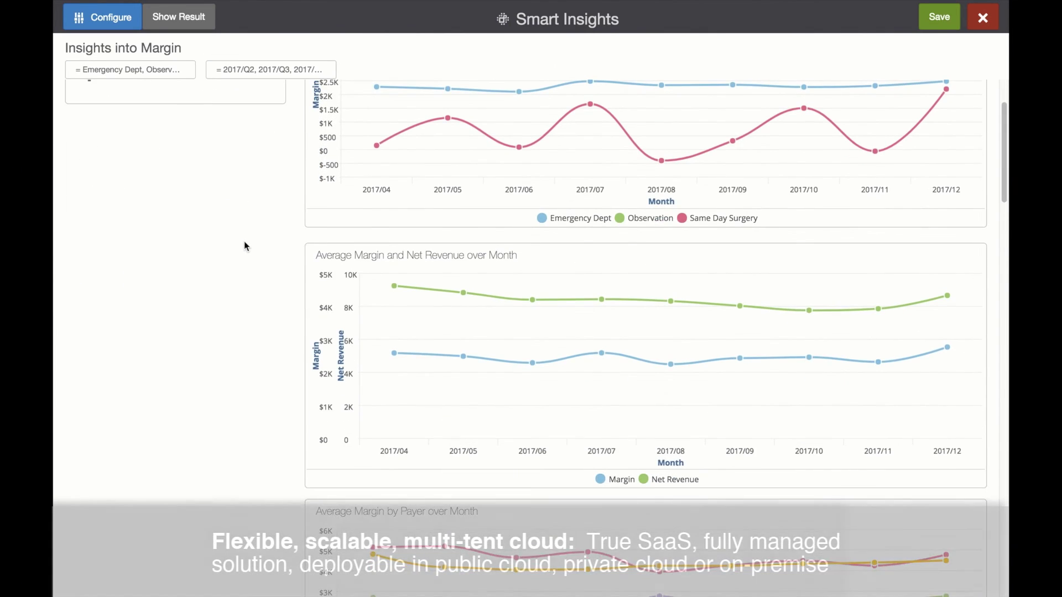
scroll(244, 242, "down", 10)
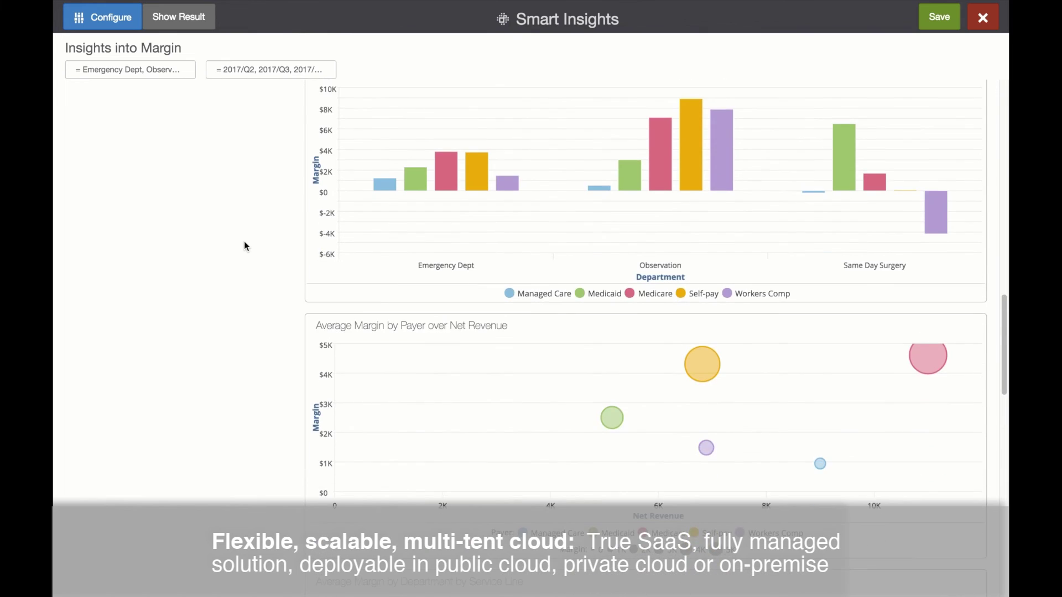
scroll(243, 243, "down", 3)
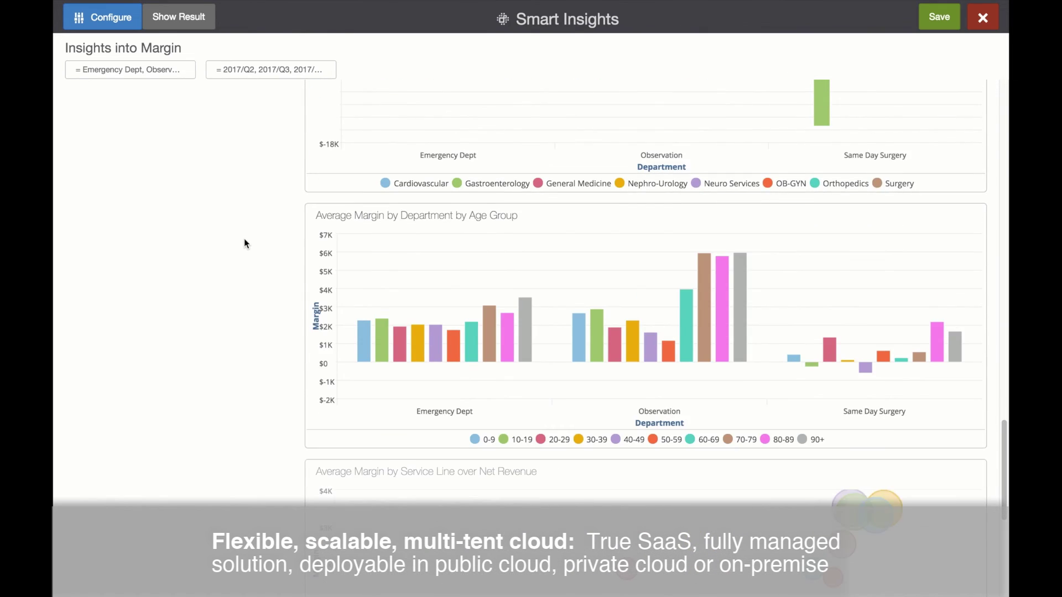
left_click_drag(691, 220, 759, 338)
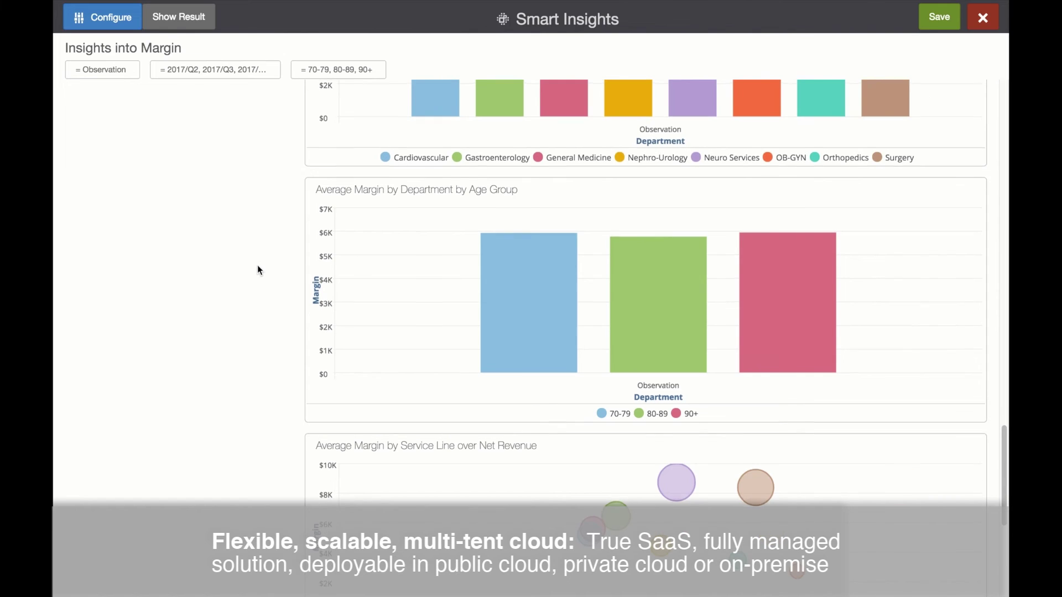
scroll(257, 270, "up", 8)
scroll(257, 266, "up", 10)
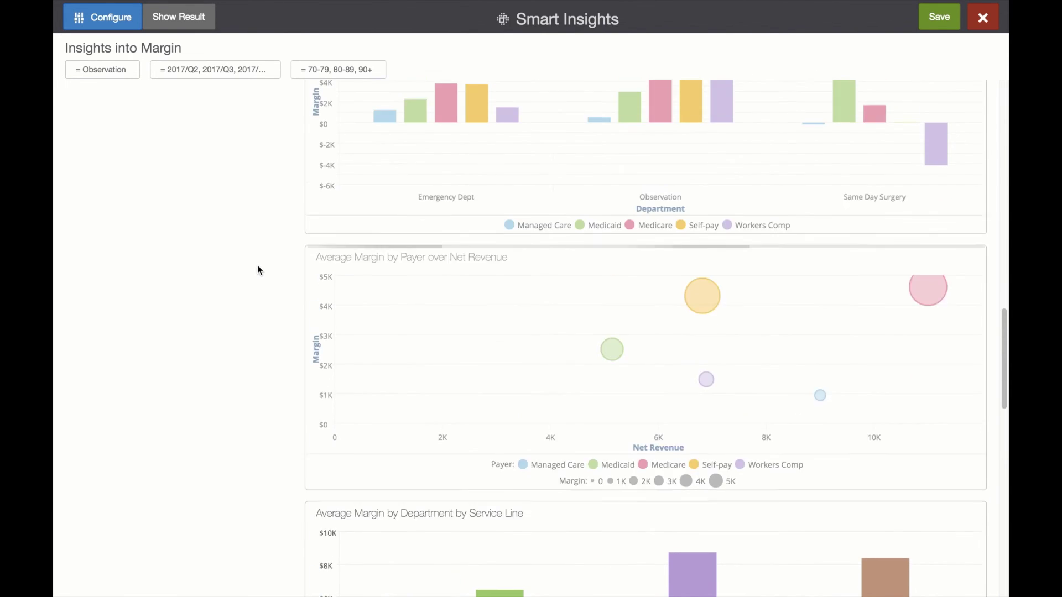
scroll(257, 270, "up", 5)
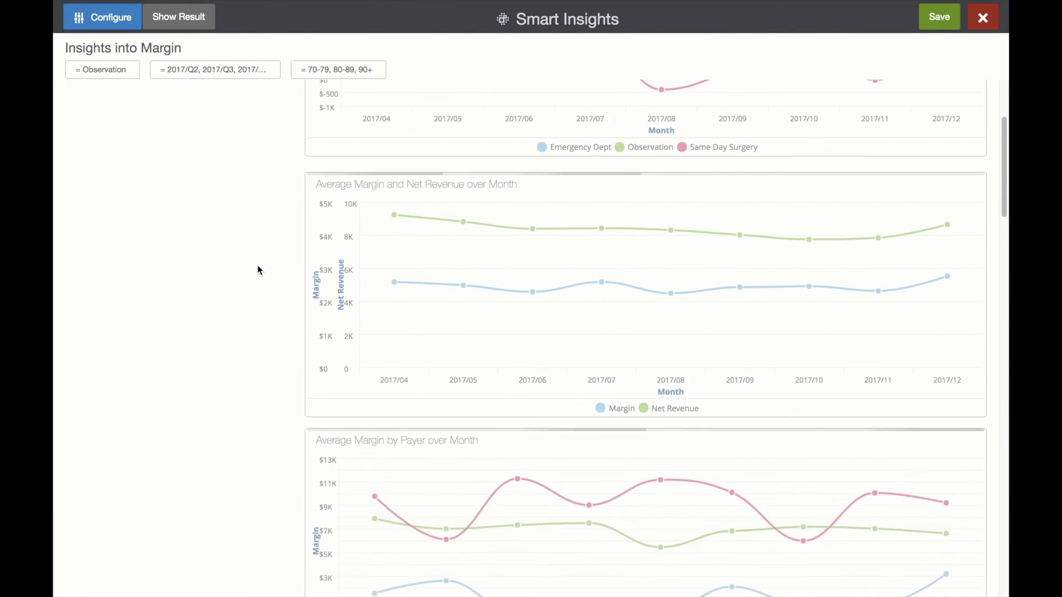
Step: Remove Age Group and Department from the Margin insight refining columns
left_click(113, 28)
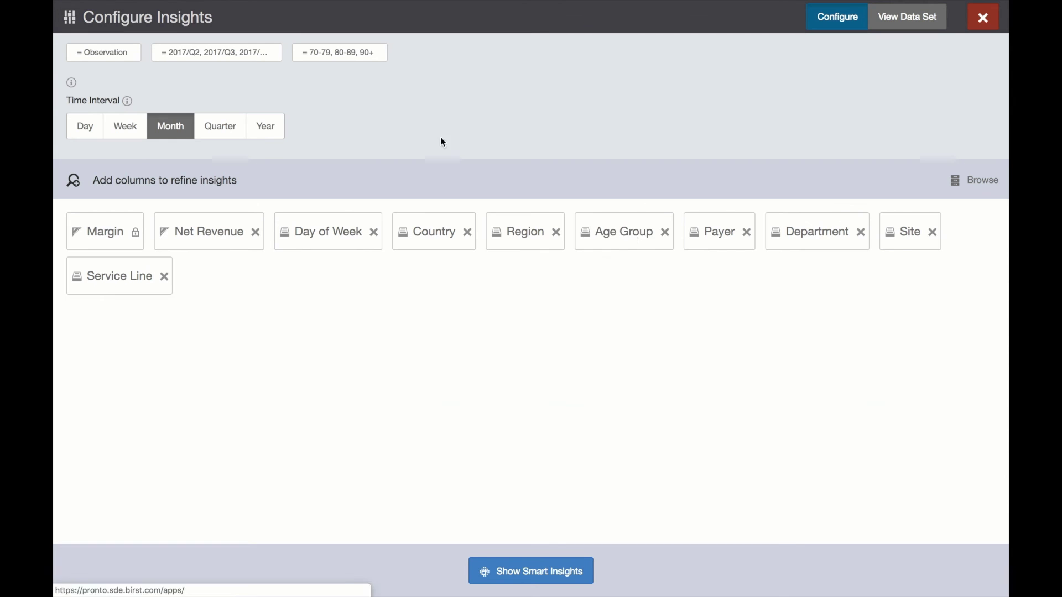
left_click(664, 247)
left_click(753, 233)
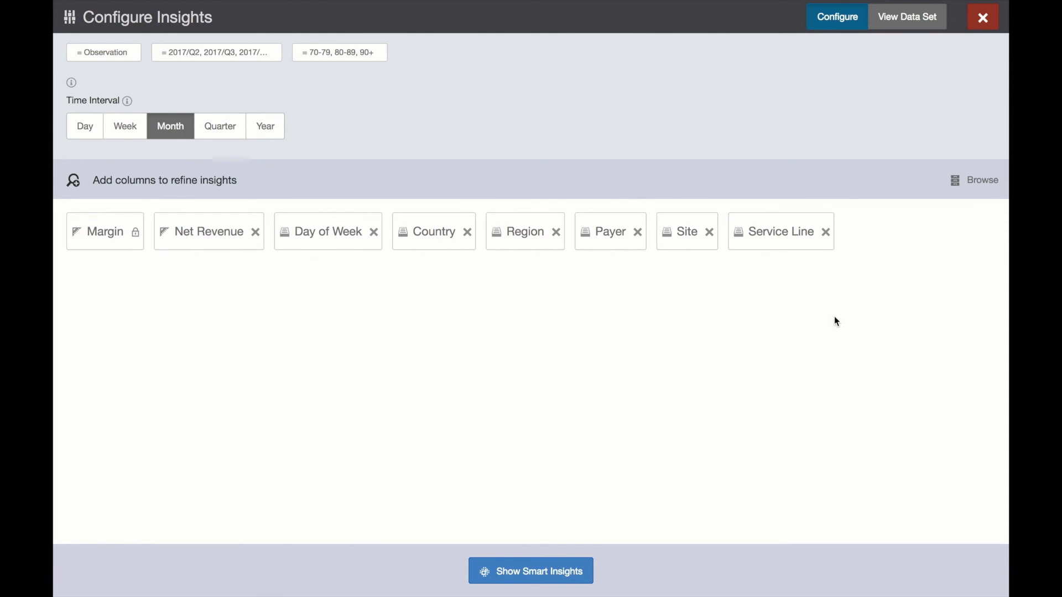
Step: Add Patients > Gender as a refining column and regenerate the Smart Insights
left_click(973, 179)
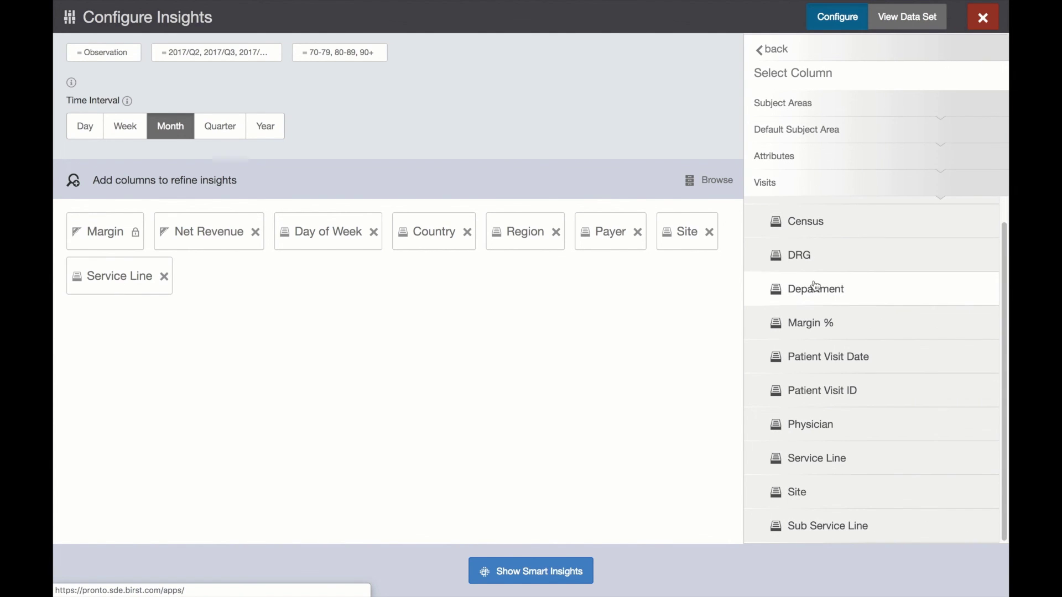
scroll(816, 286, "up", 1)
left_click(801, 157)
left_click(803, 253)
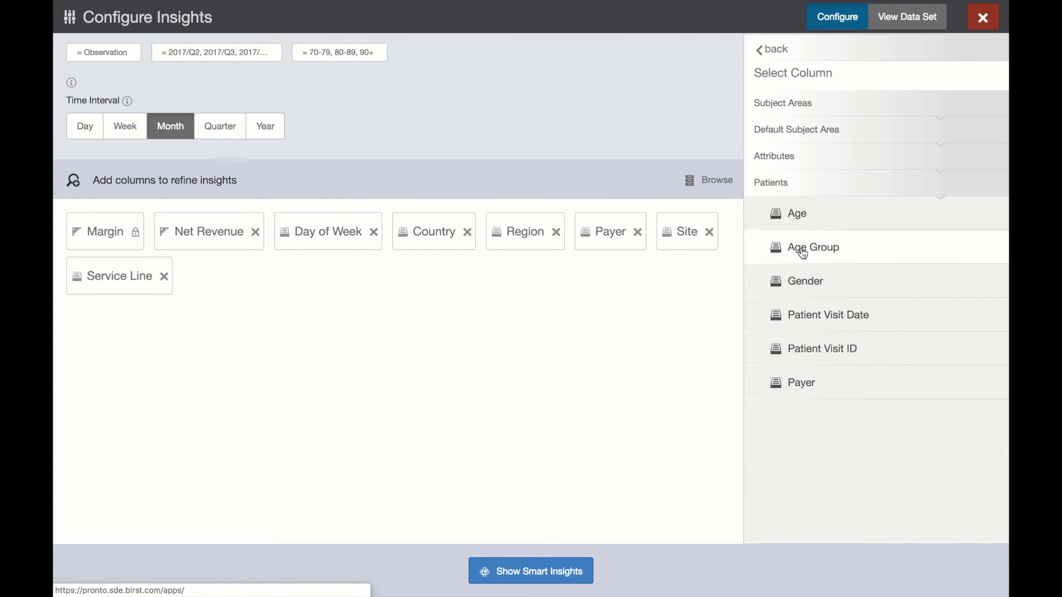
left_click(797, 283)
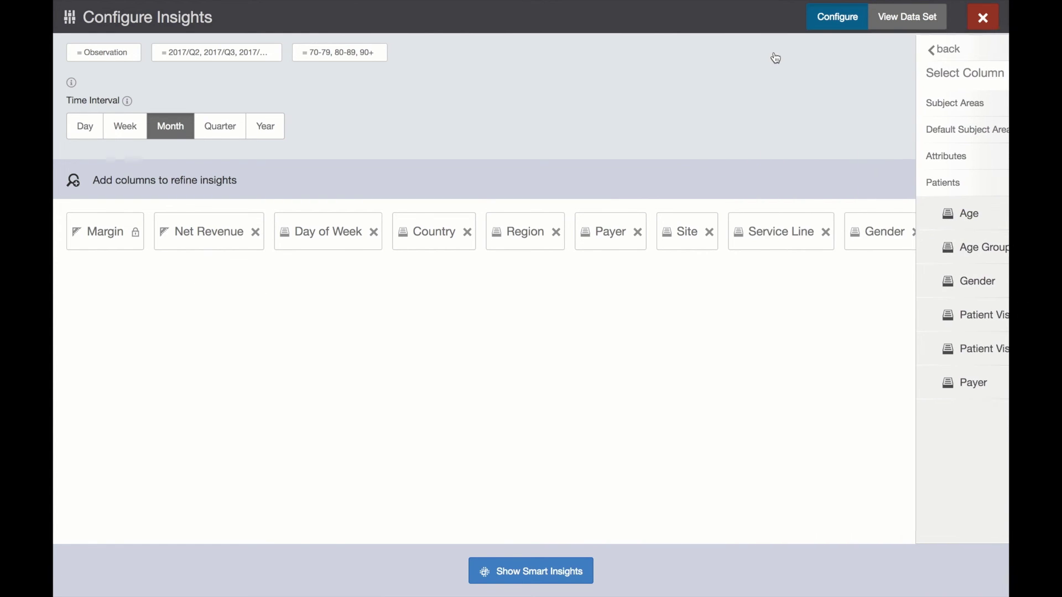
left_click(526, 578)
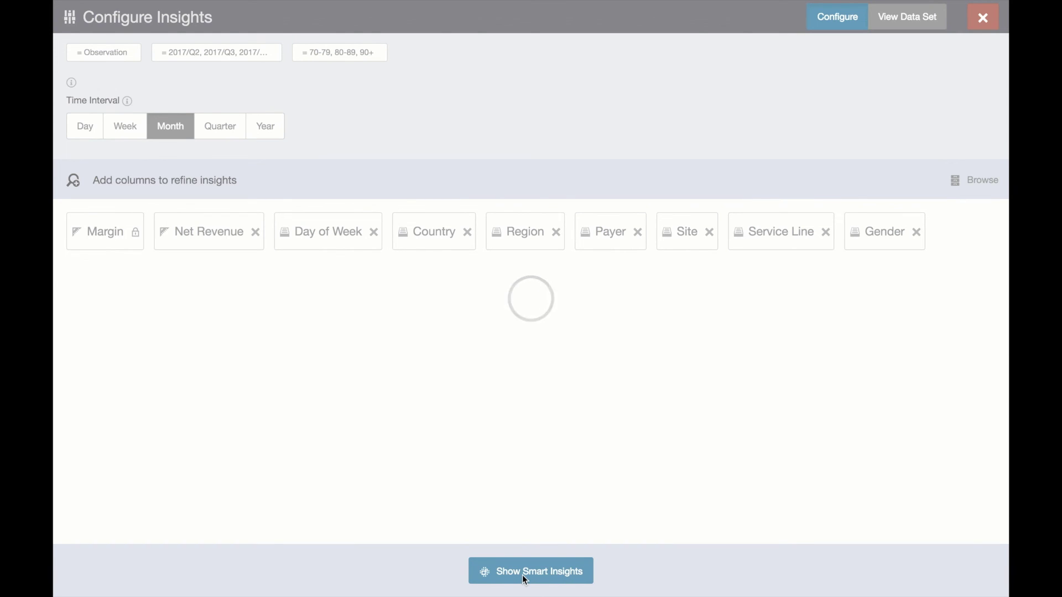